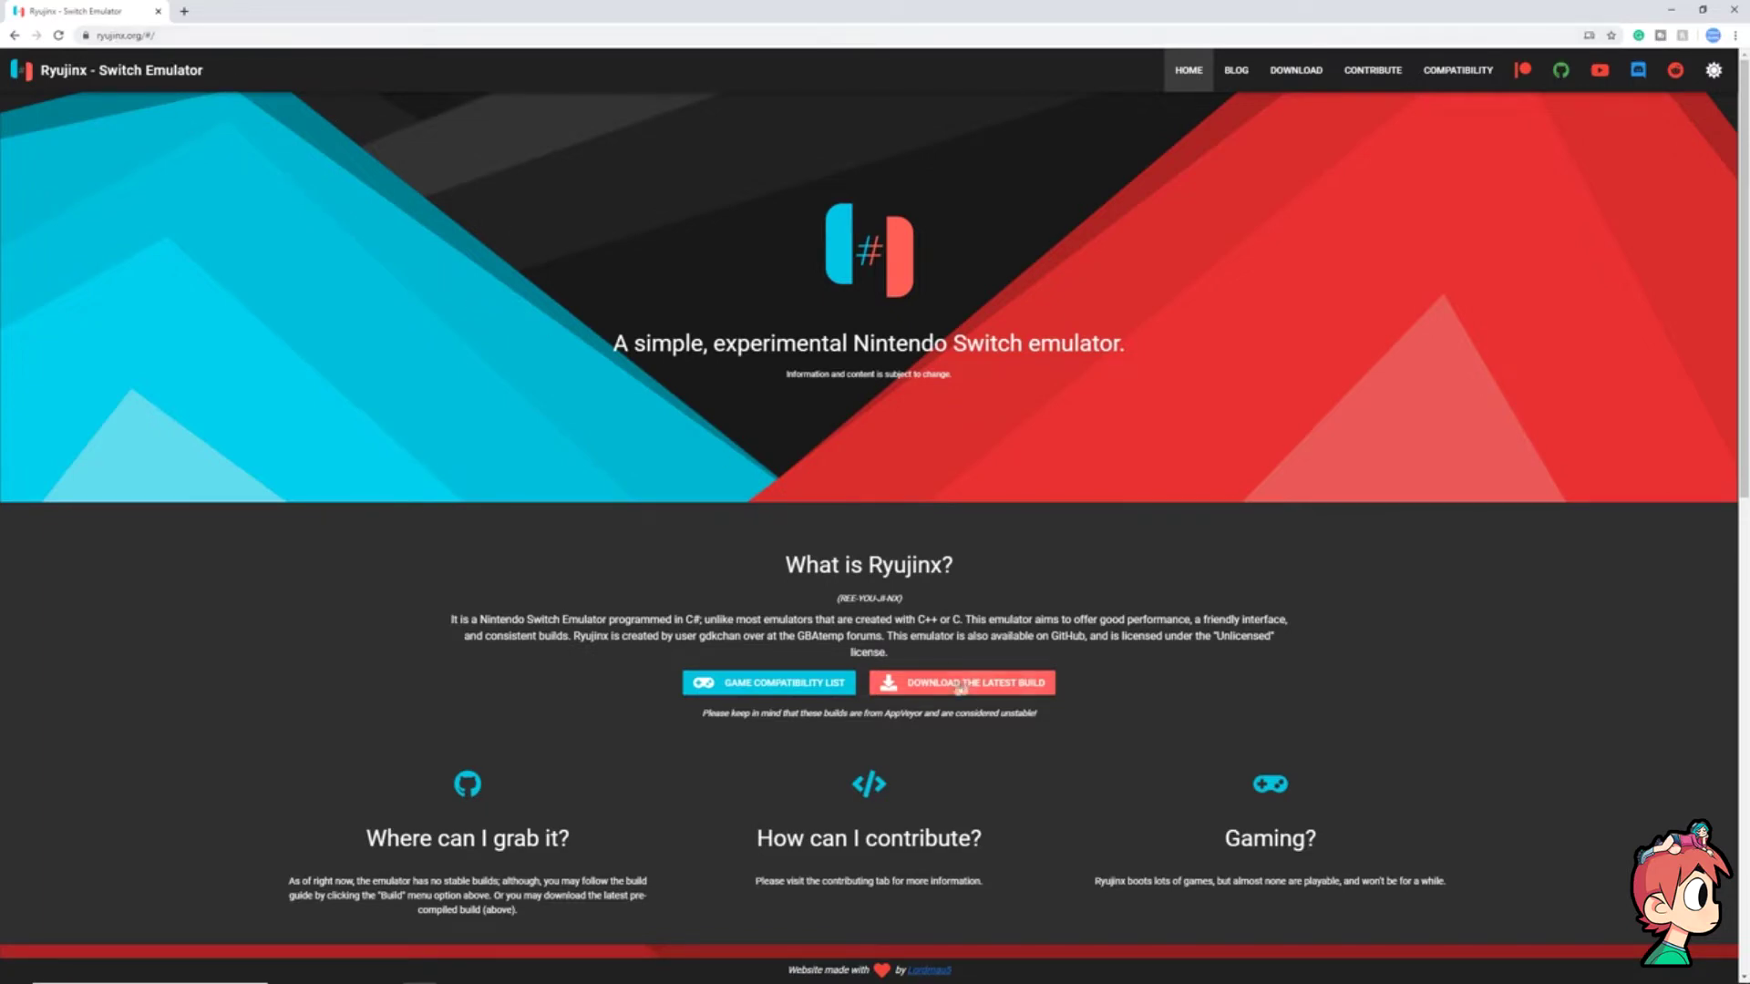
Step: Try to download the latest Windows build of Ryujinx from the website
{"action": "left_click", "coordinate": [1011, 684]}
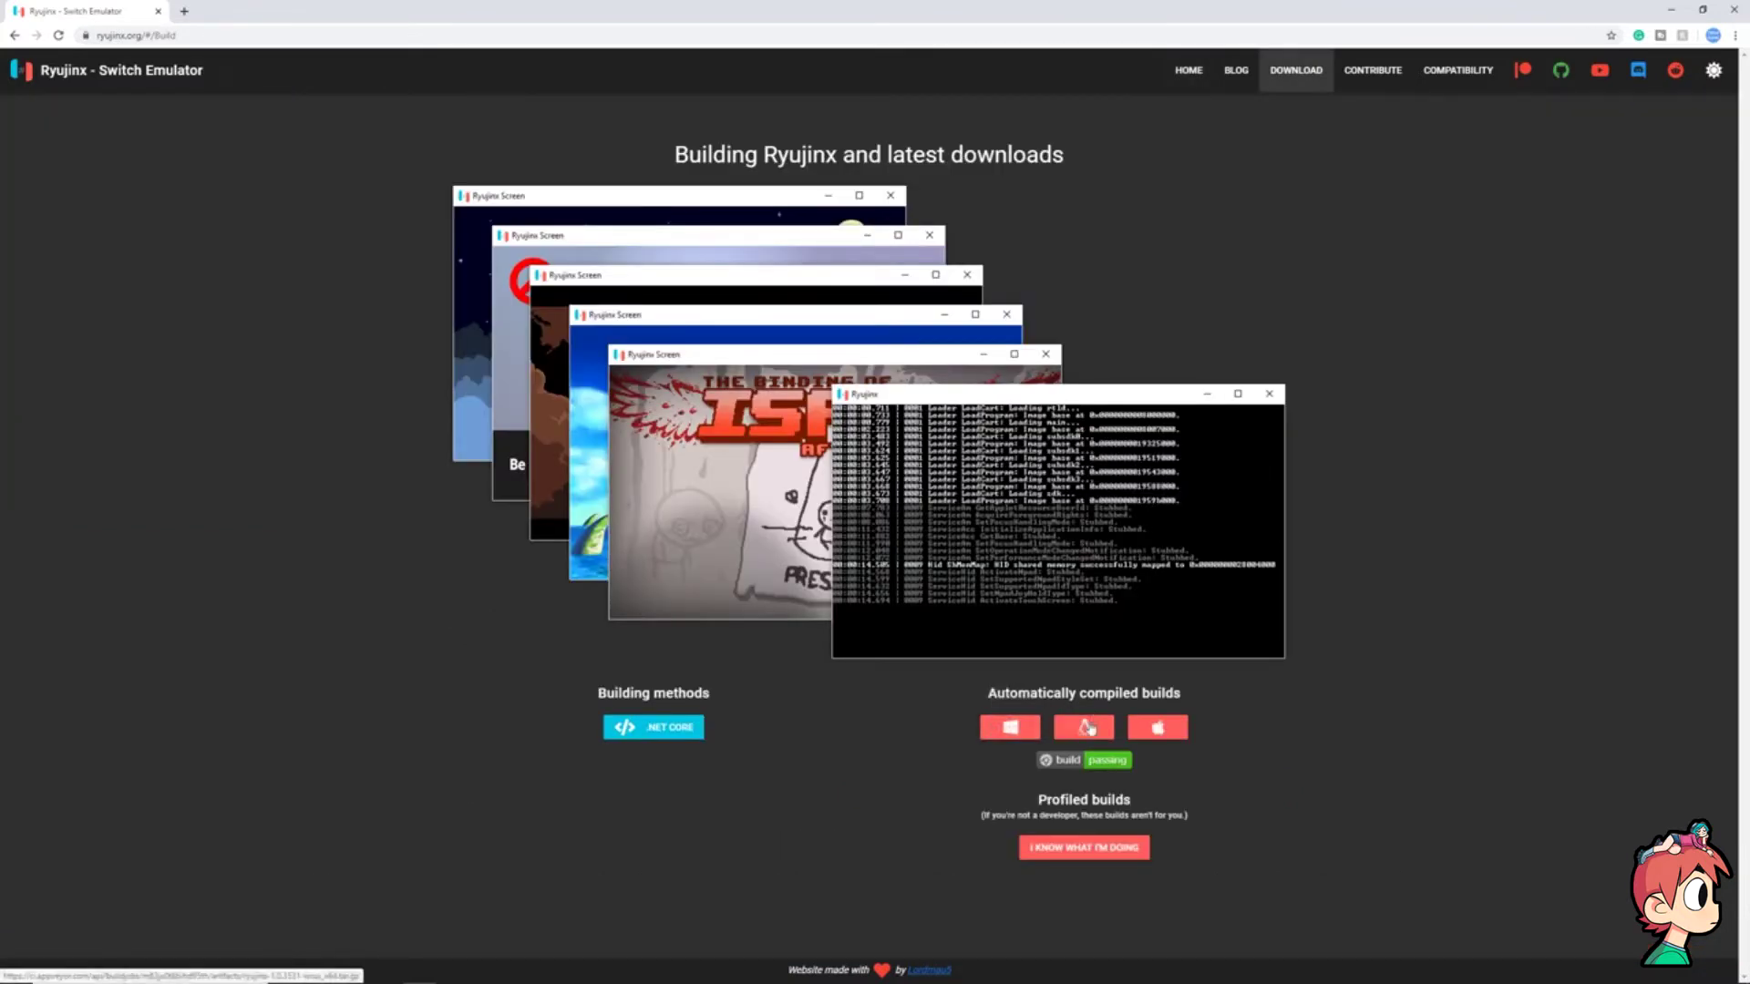
{"action": "left_click", "coordinate": [1007, 727]}
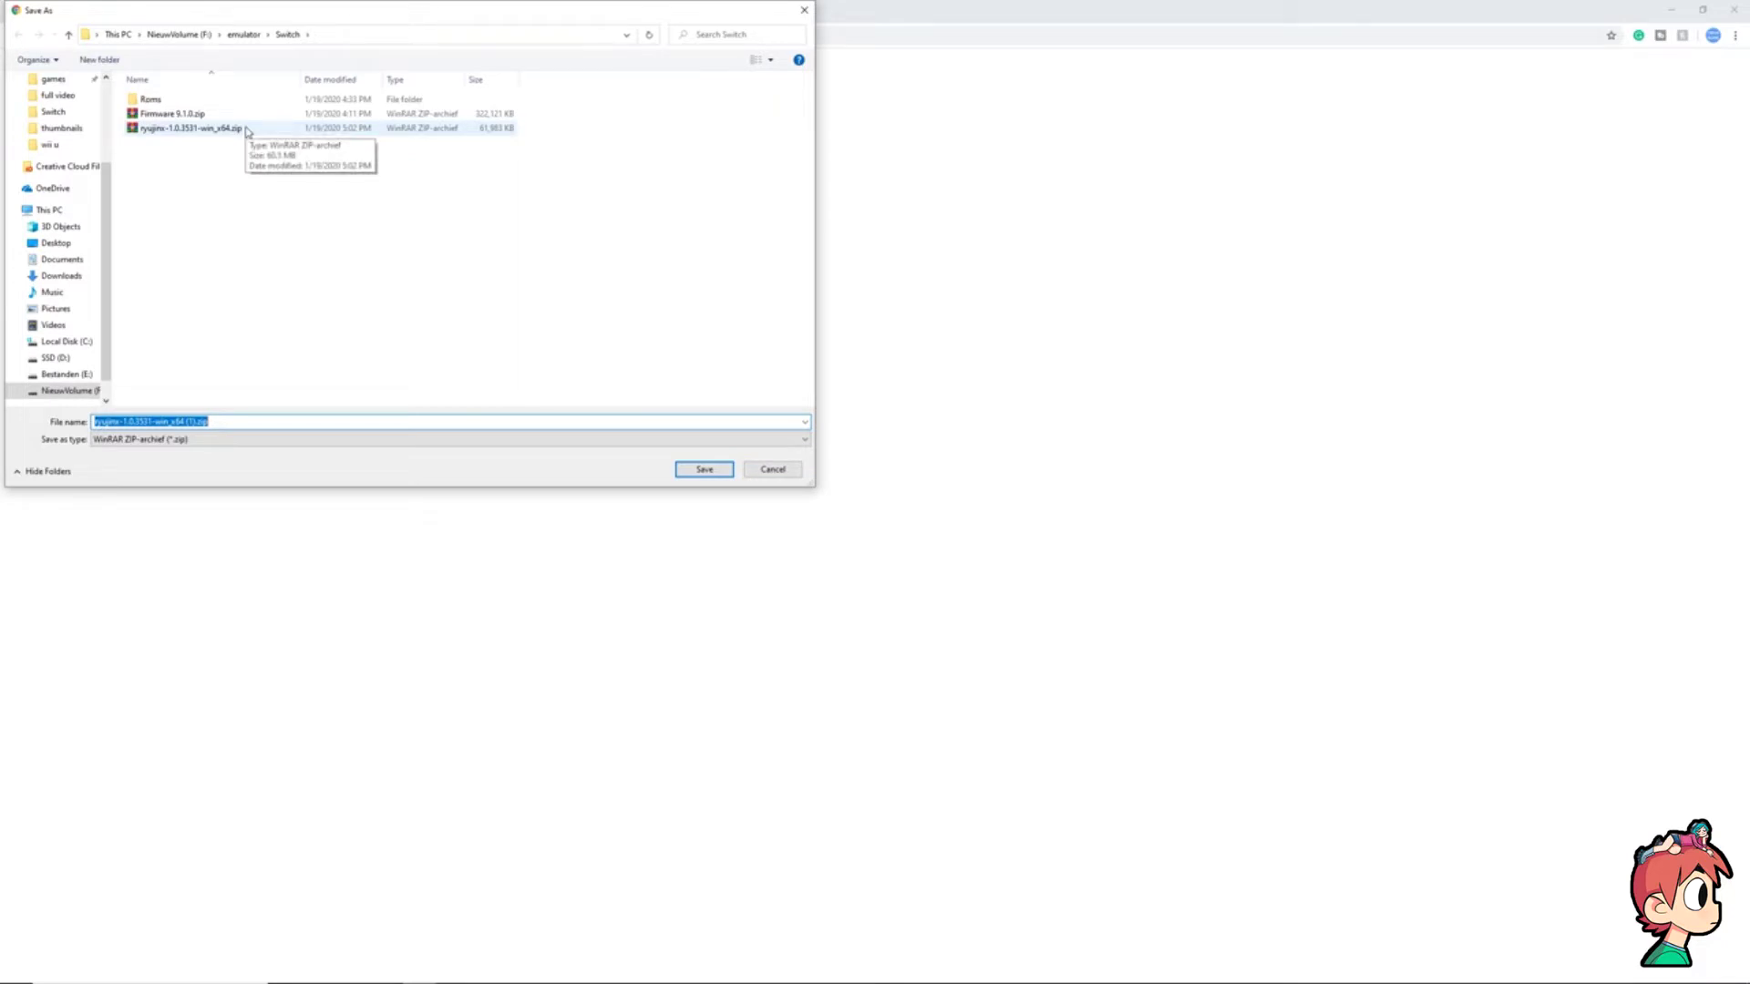
{"action": "left_click", "coordinate": [772, 468]}
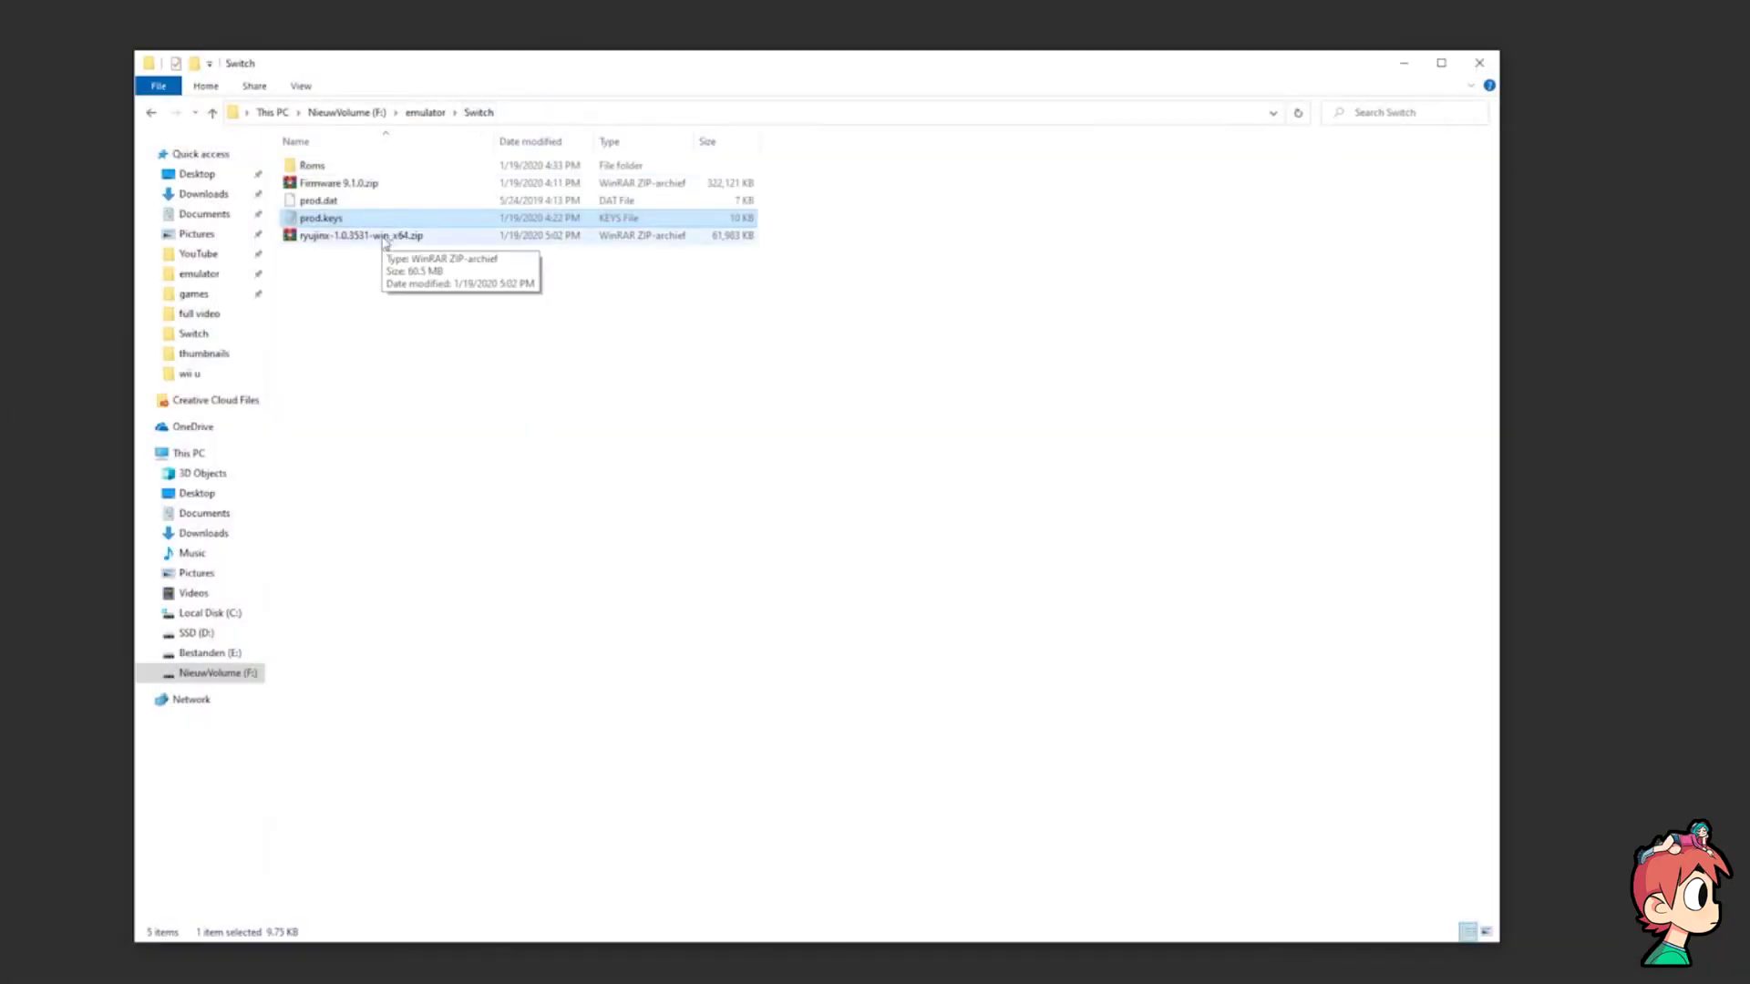
Step: Extract ryujinx-1.0.3531-win_x64.zip into its own folder in the Switch directory and open the publish folder inside it
{"action": "right_click", "coordinate": [328, 238]}
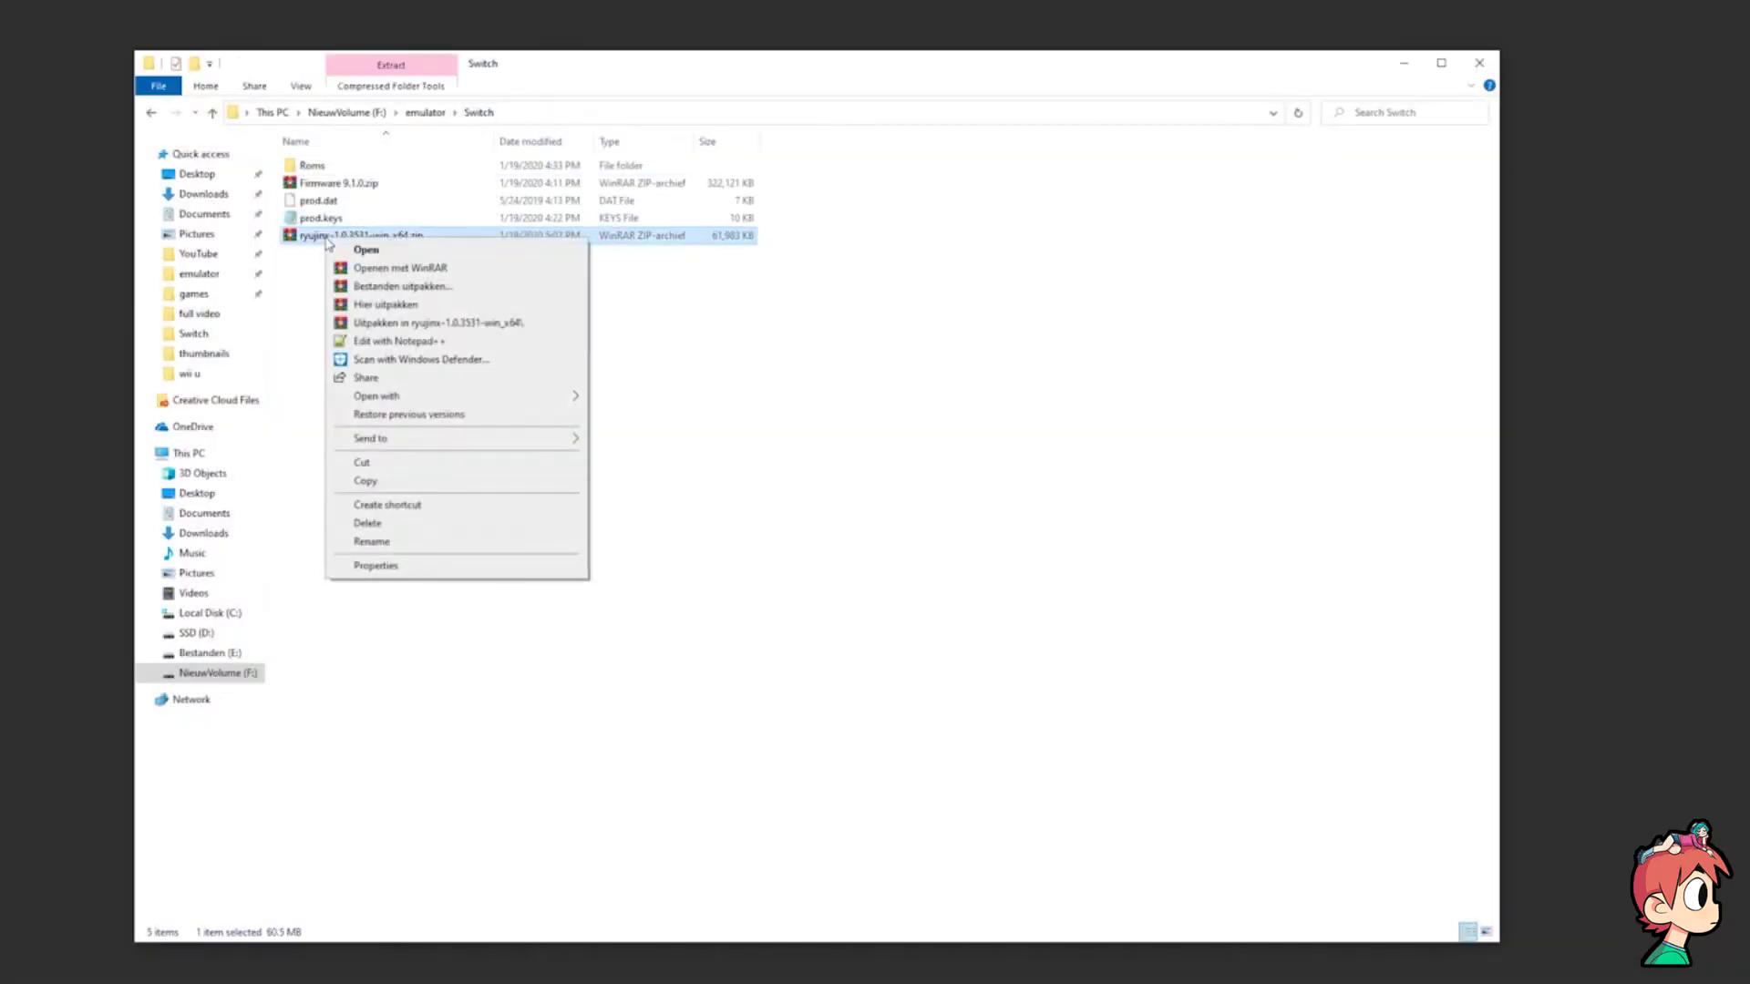
{"action": "left_click", "coordinate": [385, 324]}
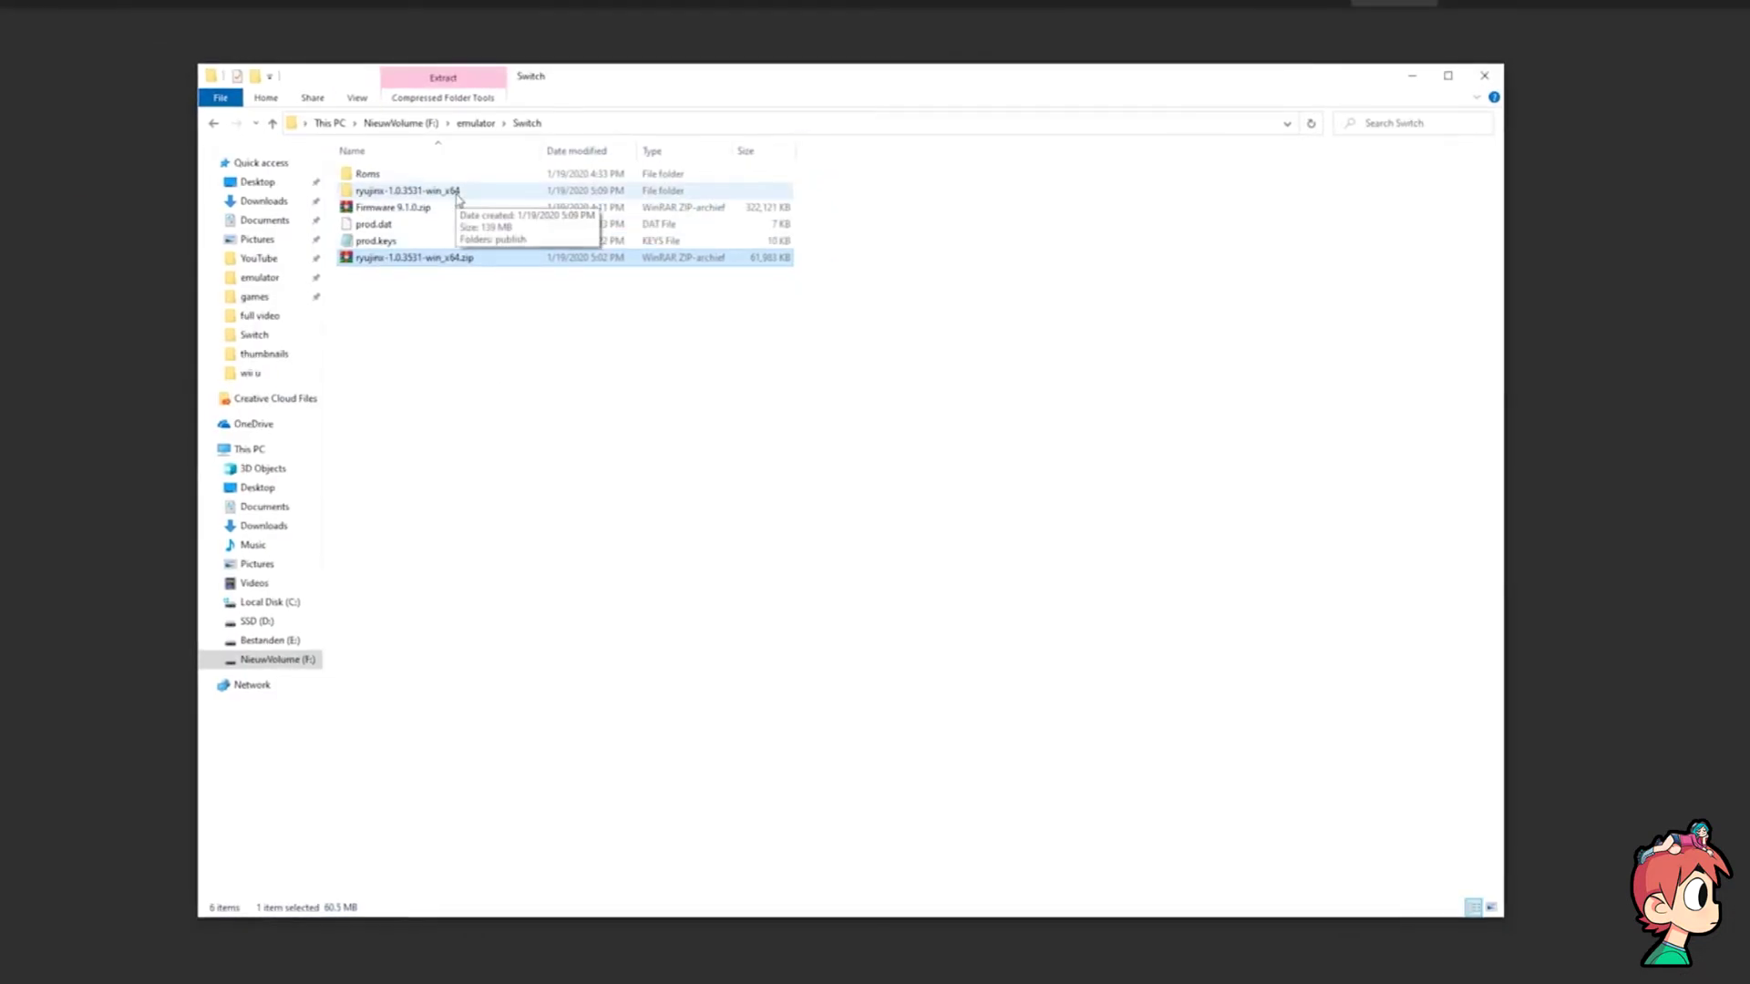
{"action": "double_click", "coordinate": [457, 197]}
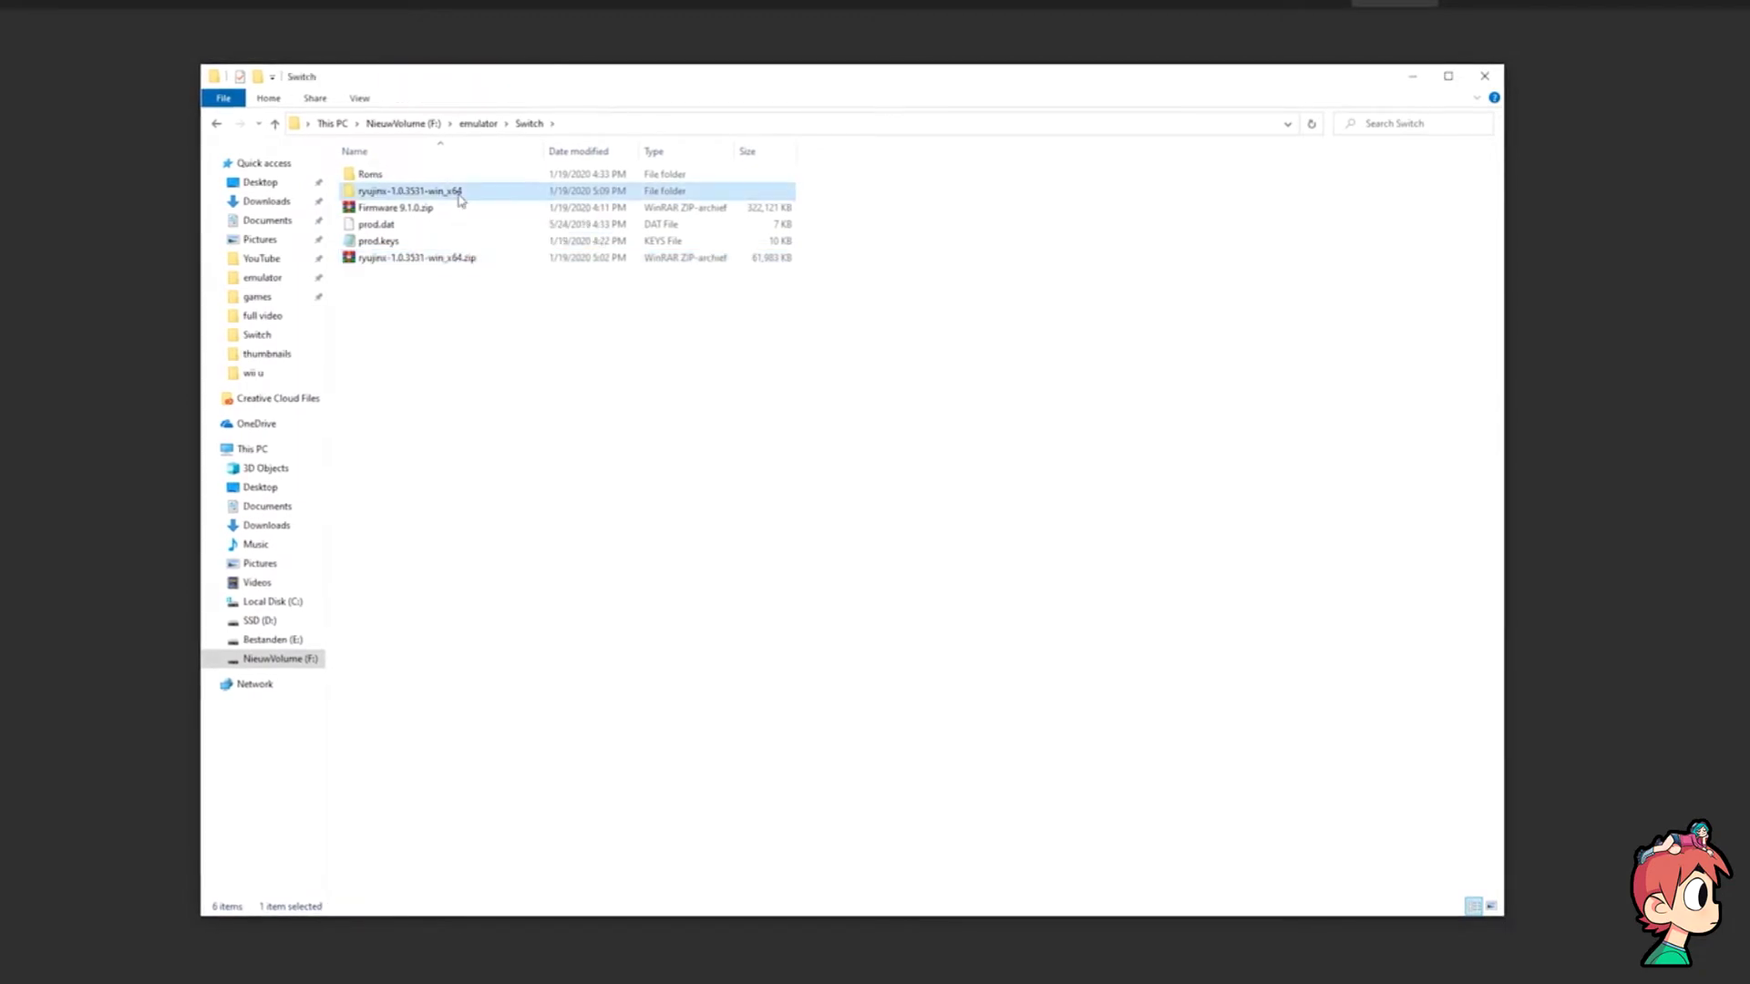
{"action": "double_click", "coordinate": [439, 180]}
Step: Launch Ryujinx.exe from the publish folder and dismiss the key file error
{"action": "scroll", "coordinate": [538, 401], "scroll_direction": "down", "scroll_amount": 10}
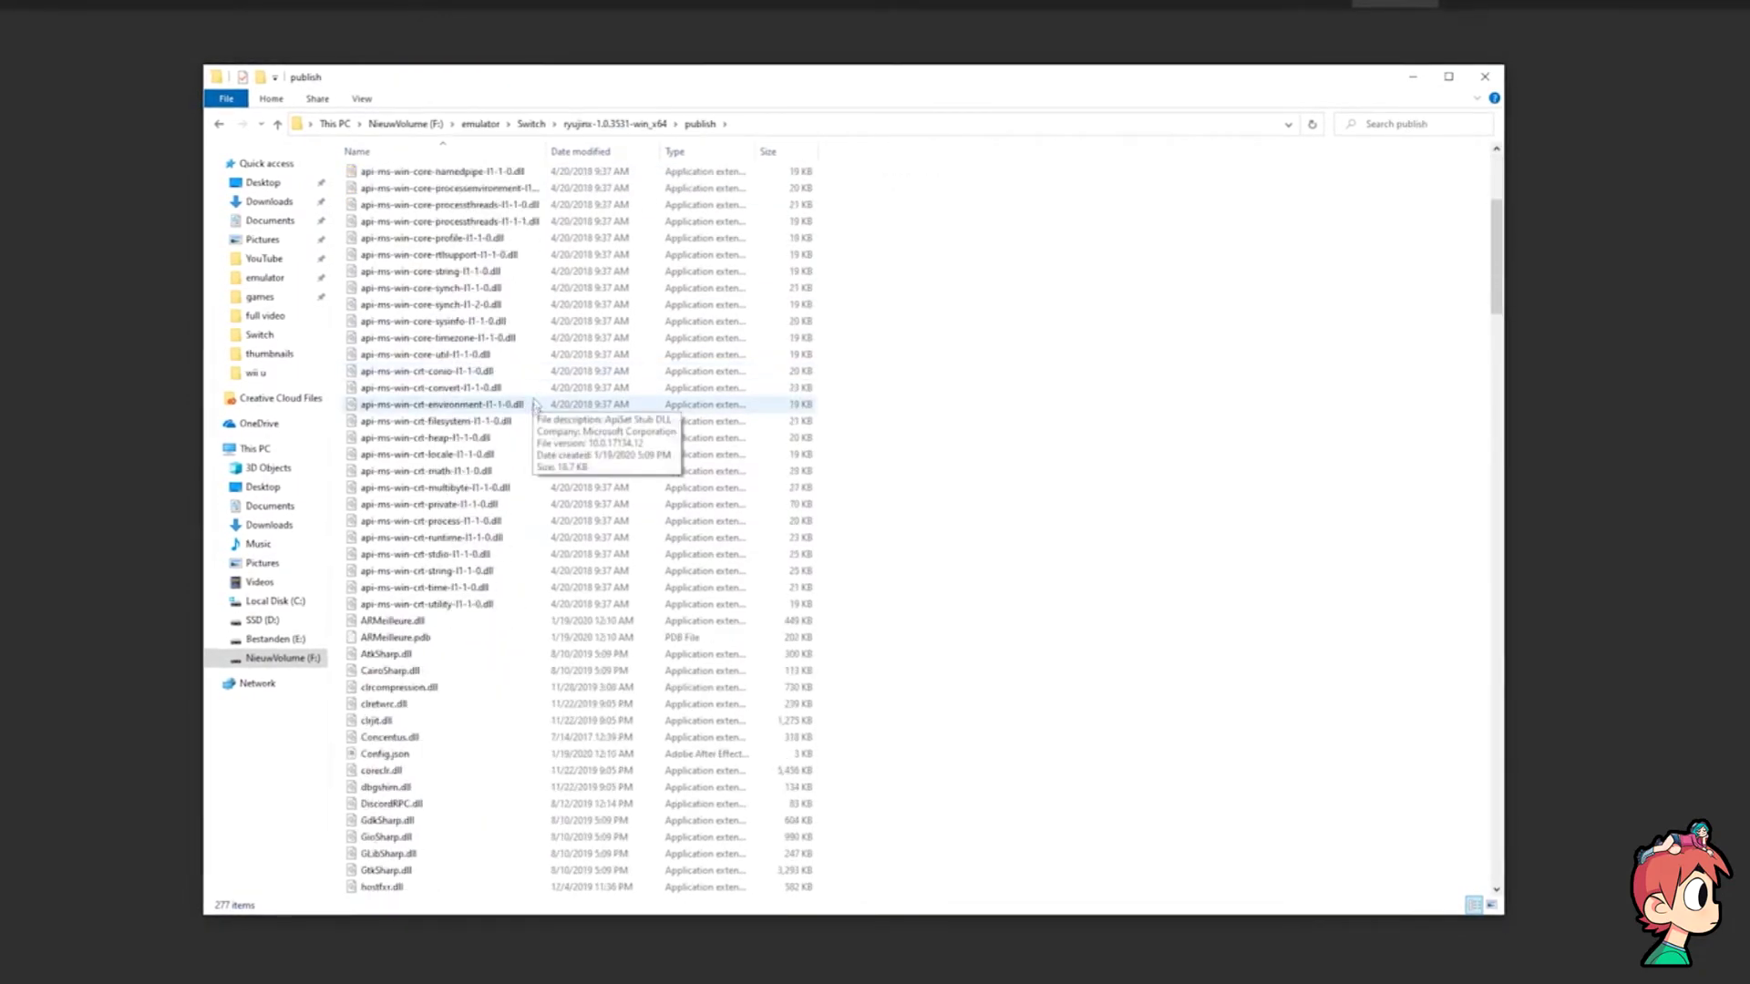
{"action": "scroll", "coordinate": [543, 429], "scroll_direction": "down", "scroll_amount": 9}
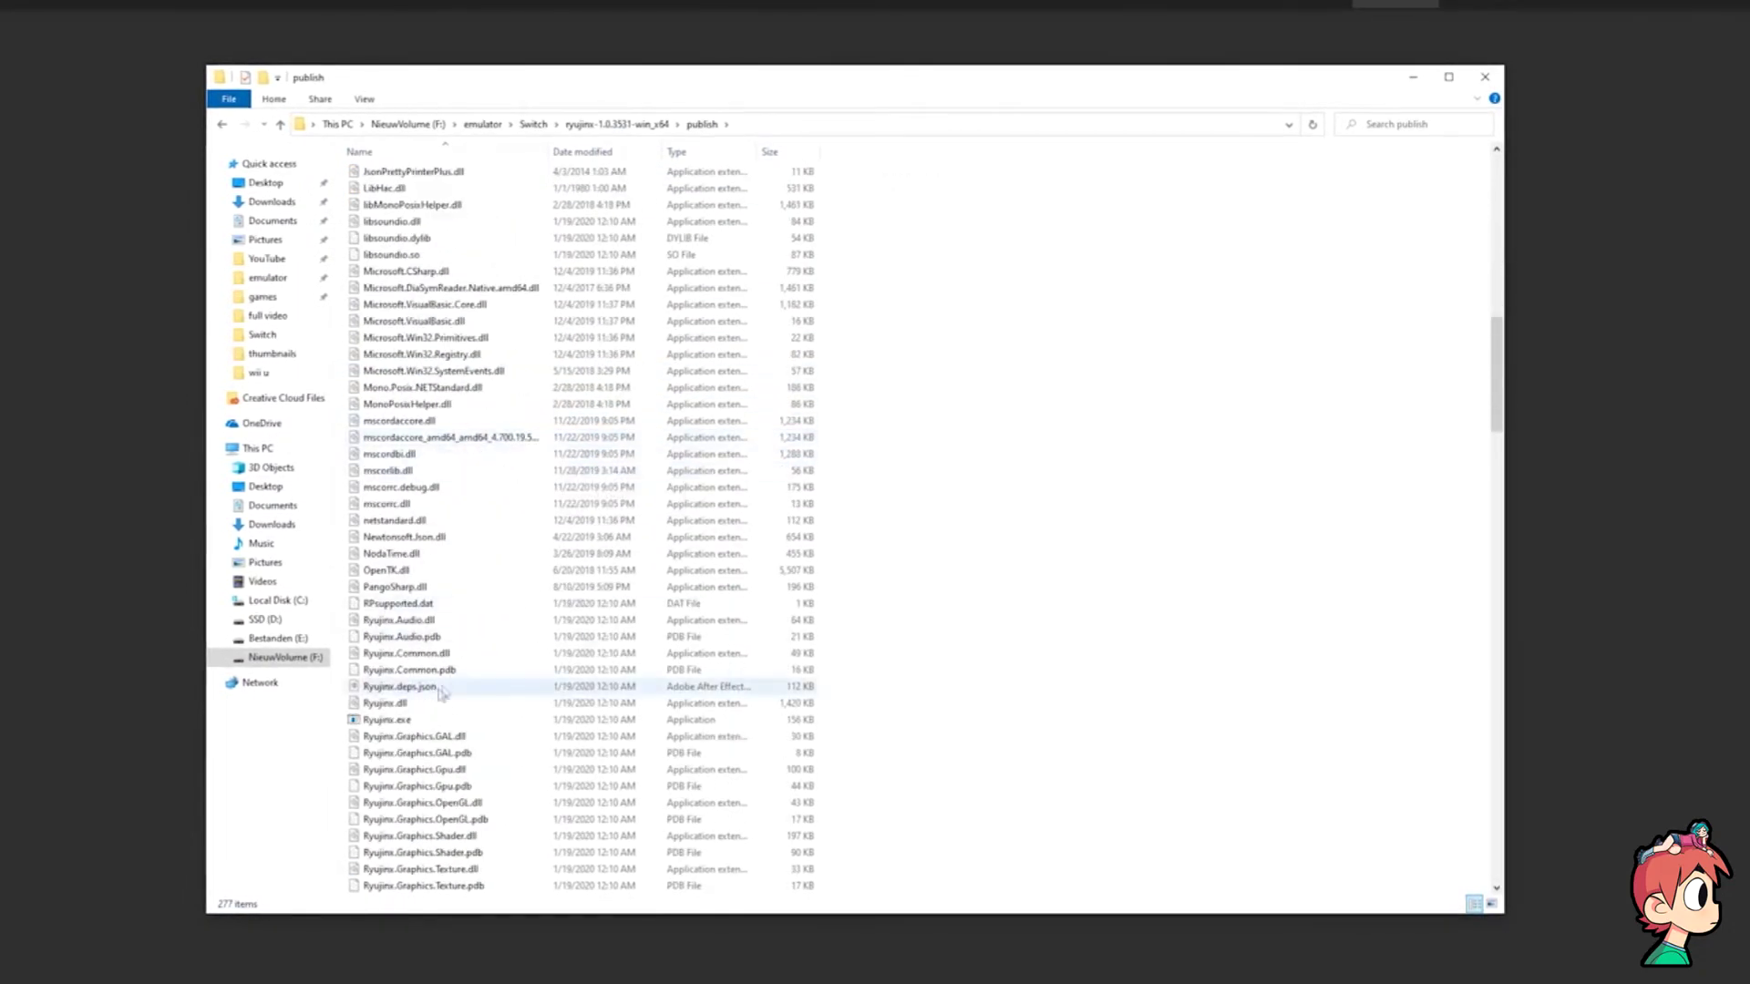
{"action": "left_click", "coordinate": [381, 720]}
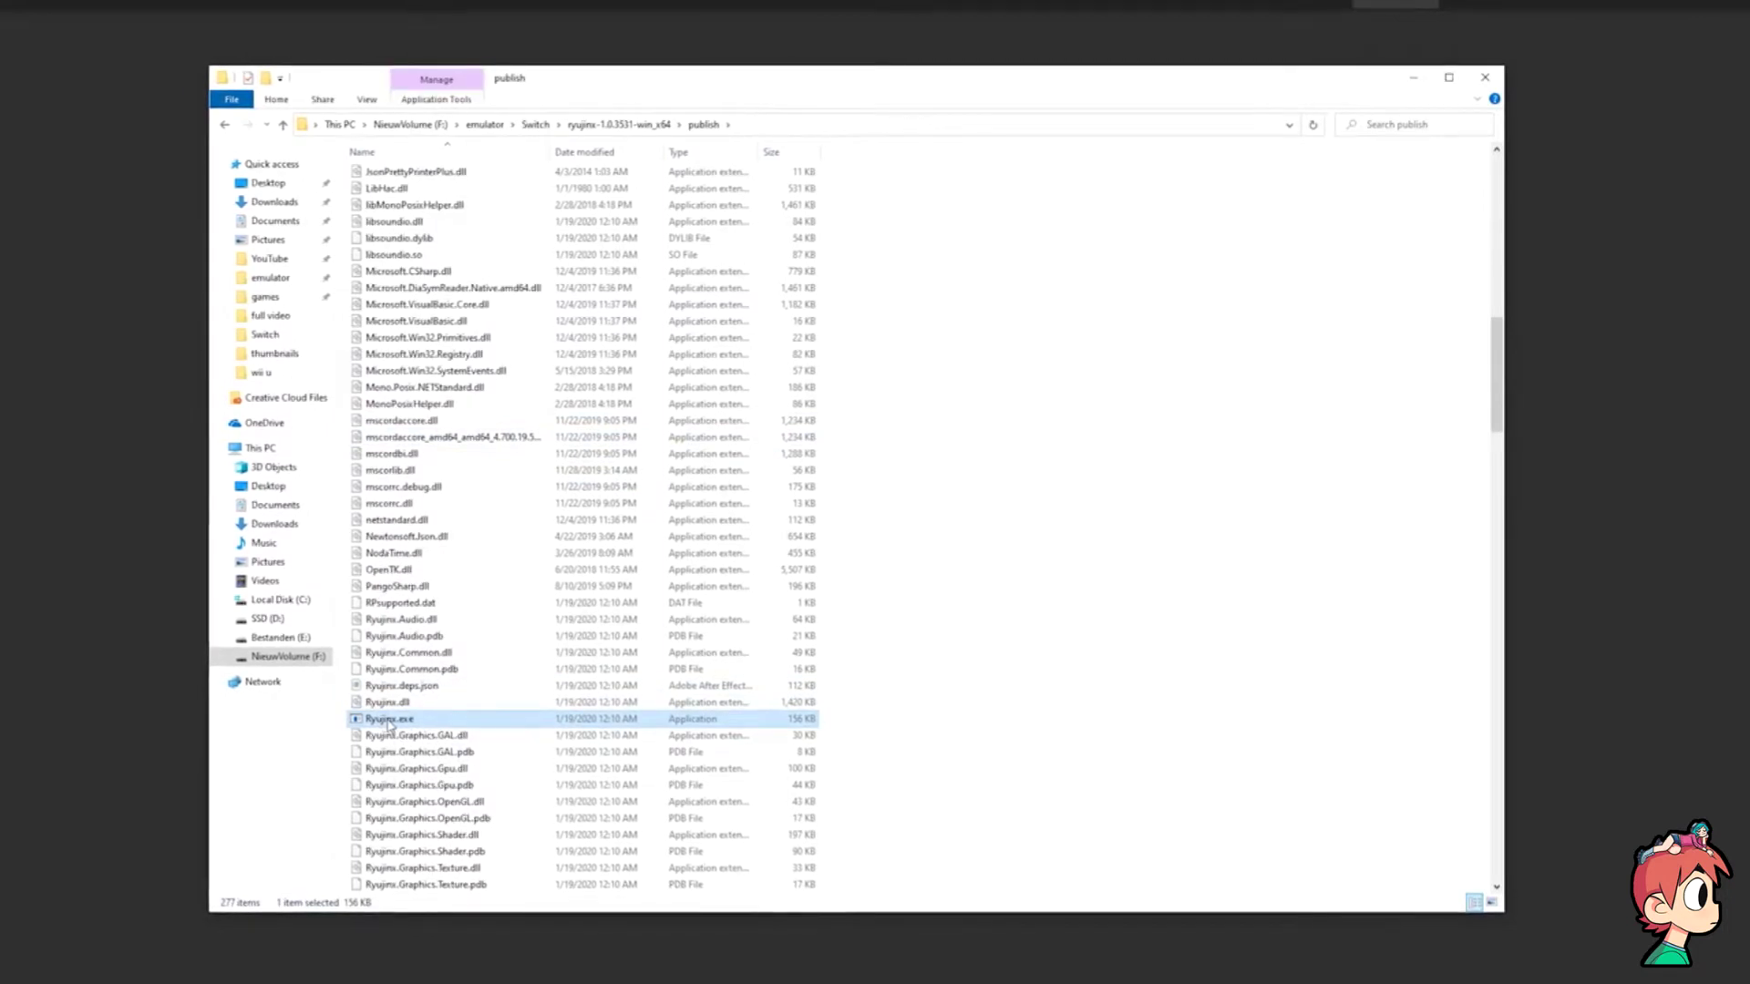
{"action": "double_click", "coordinate": [390, 720]}
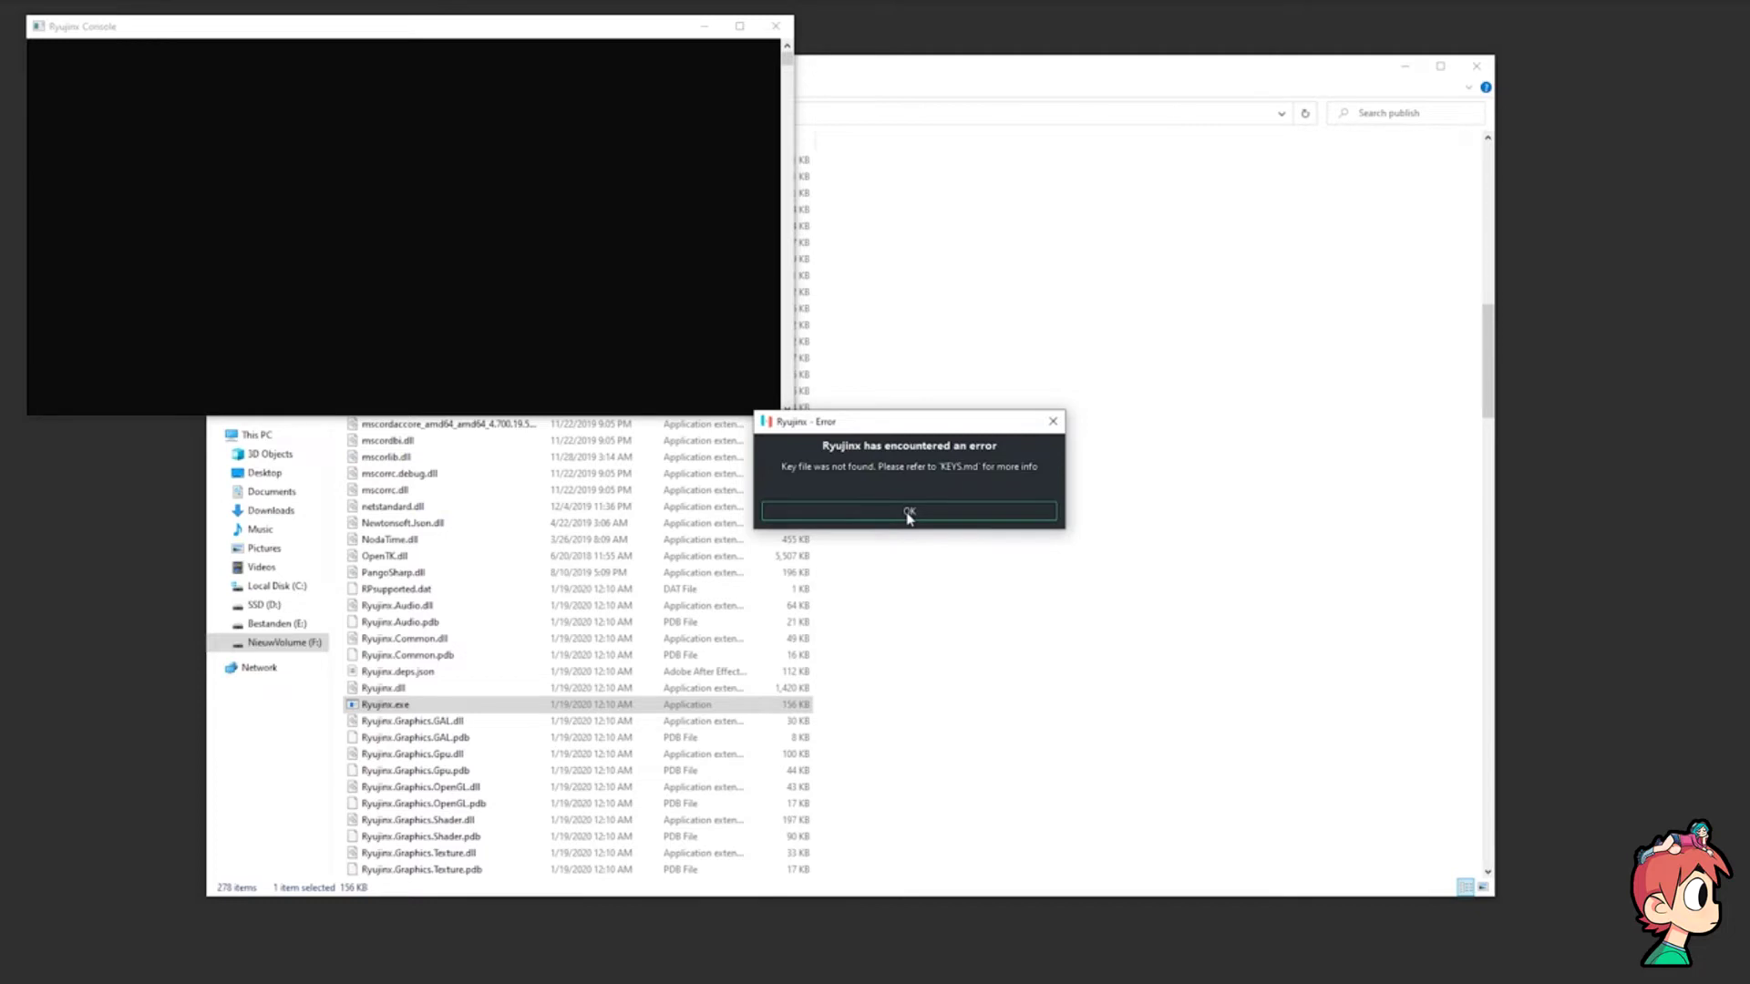
{"action": "left_click", "coordinate": [909, 513]}
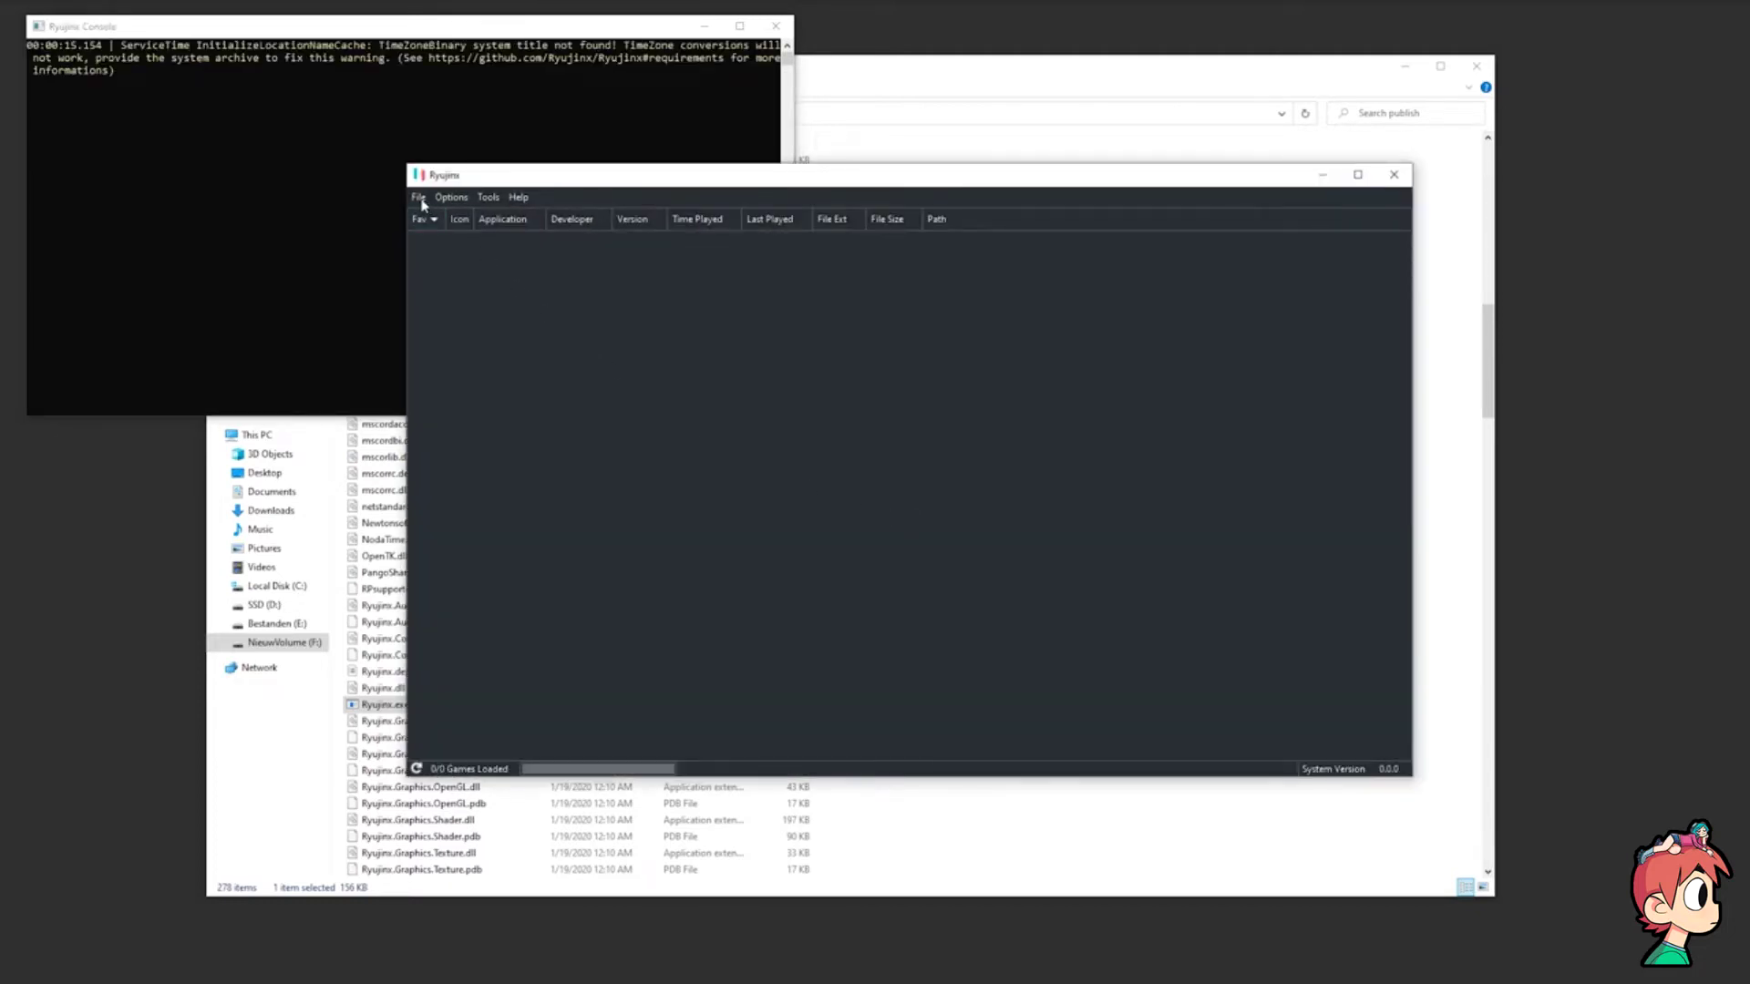
Step: Copy prod.keys from the Switch folder into the system folder of the Ryujinx data directory
{"action": "left_click", "coordinate": [419, 199]}
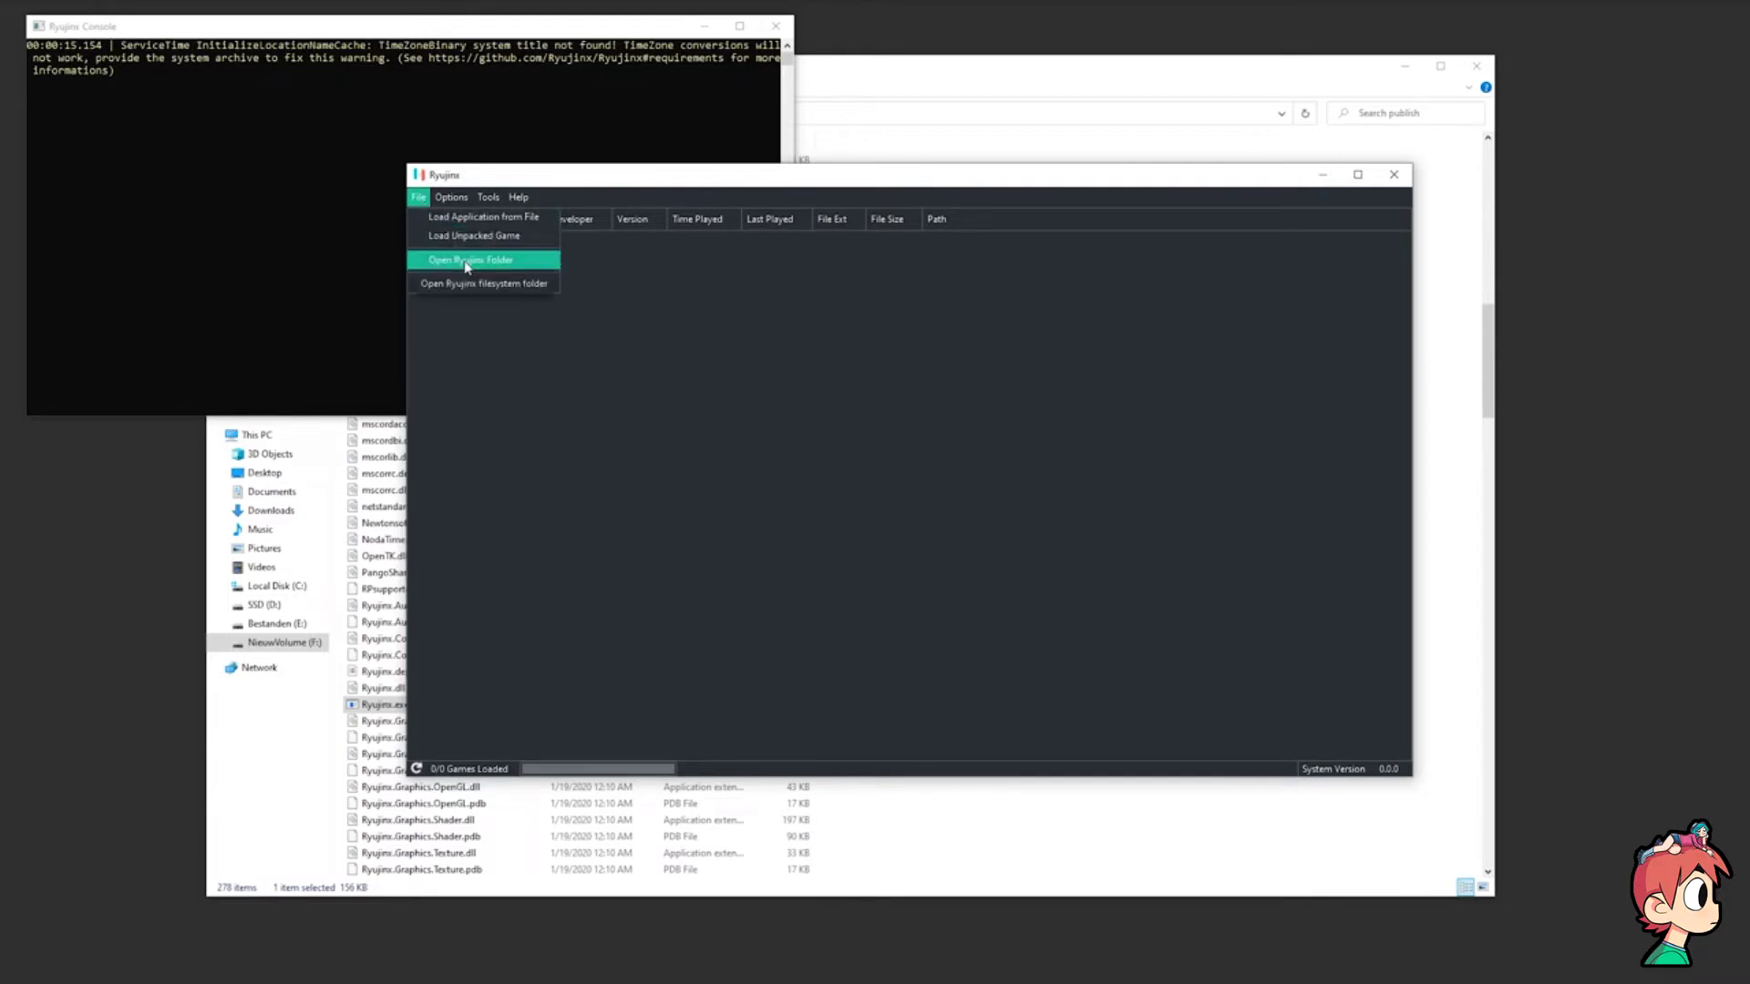
{"action": "left_click", "coordinate": [517, 263]}
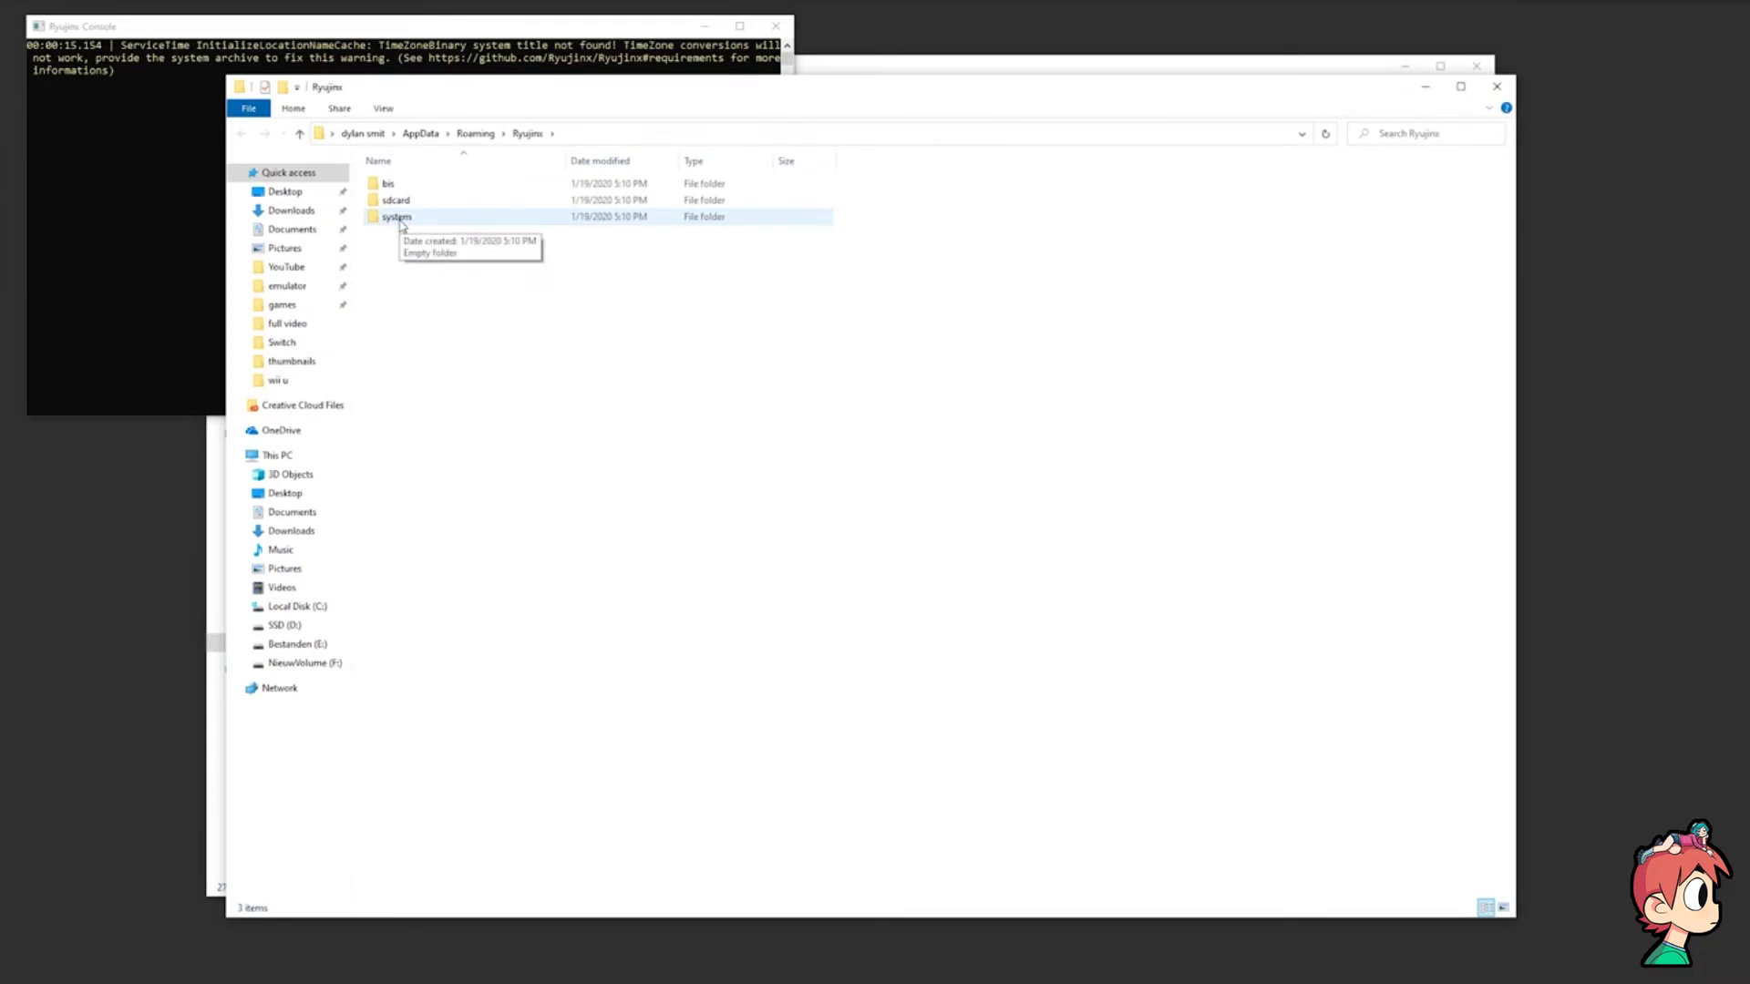
{"action": "double_click", "coordinate": [399, 218]}
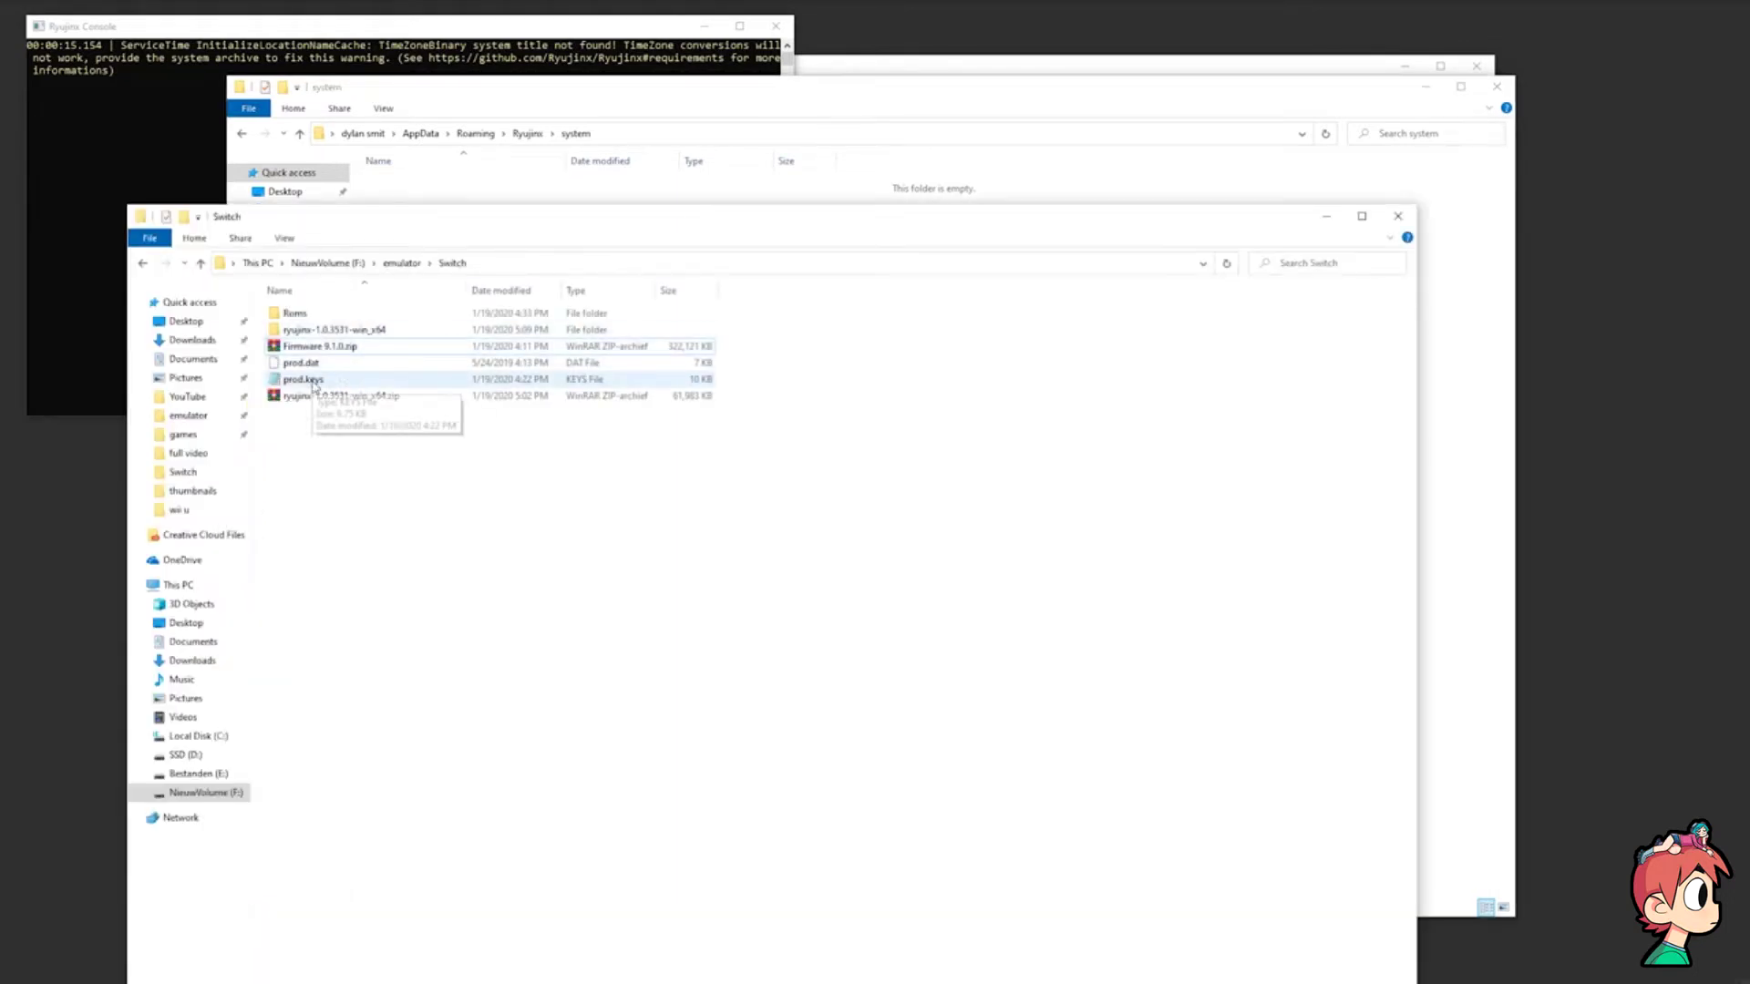
{"action": "left_click_drag", "start_coordinate": [314, 386], "coordinate": [573, 205]}
{"action": "left_click", "coordinate": [219, 237]}
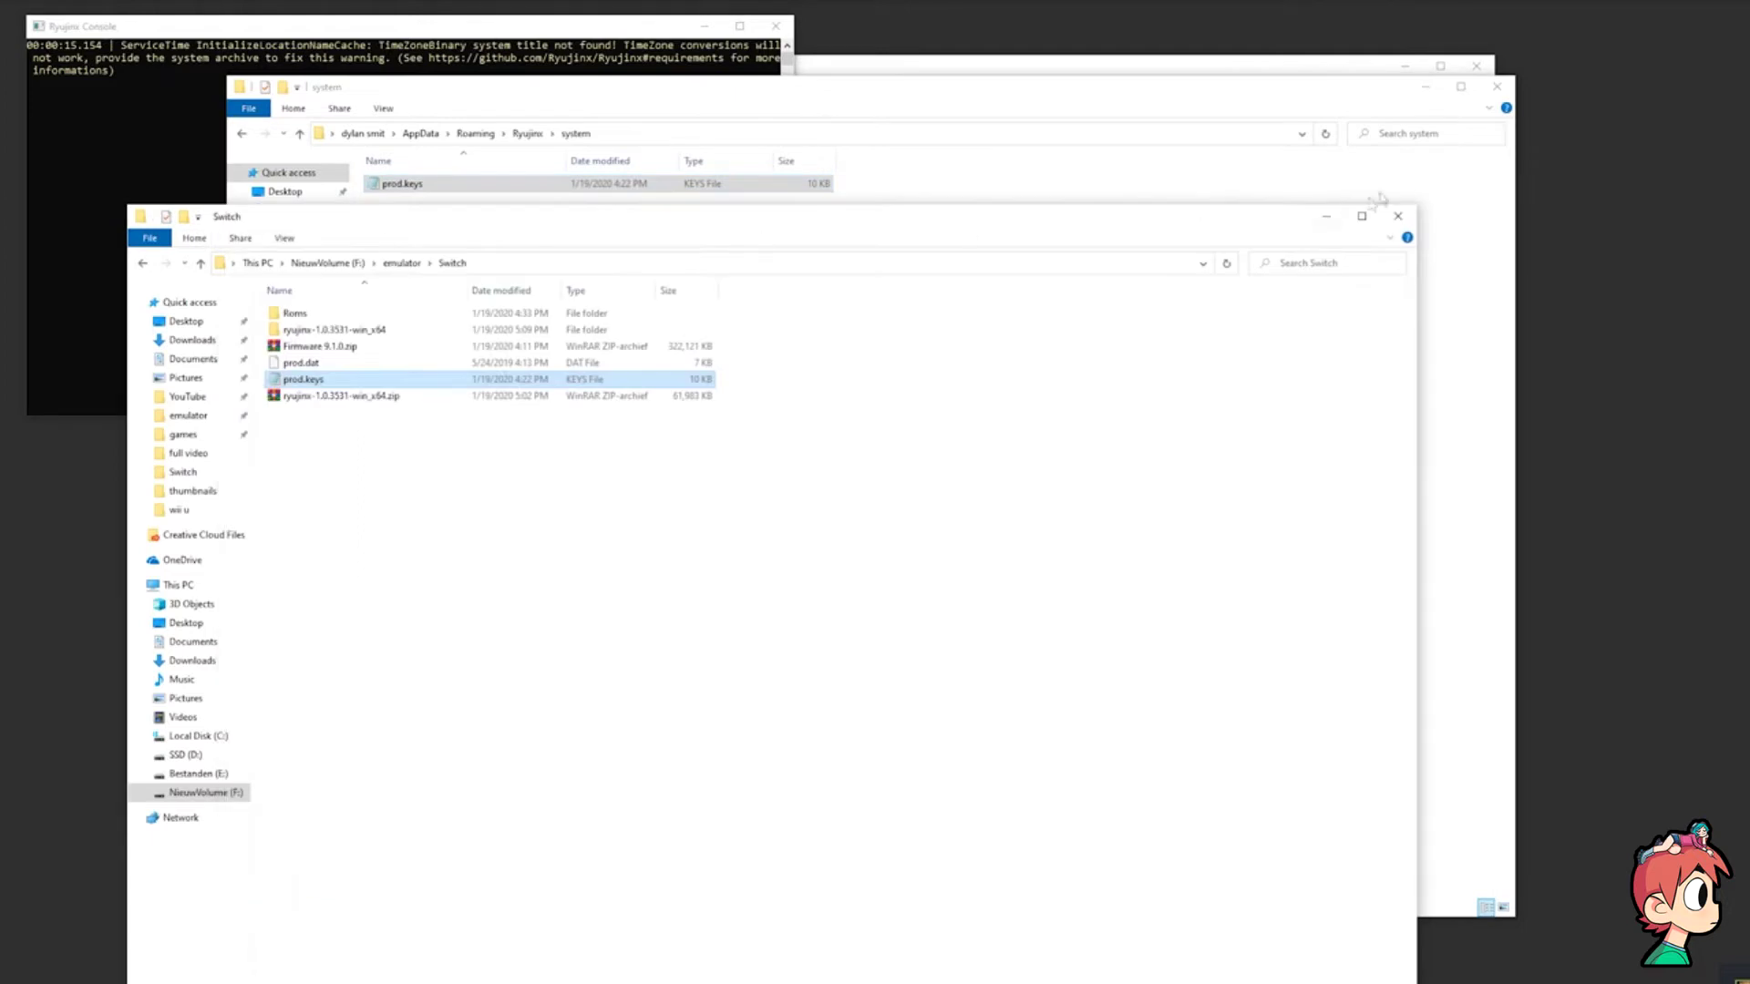
{"action": "left_click", "coordinate": [1397, 216]}
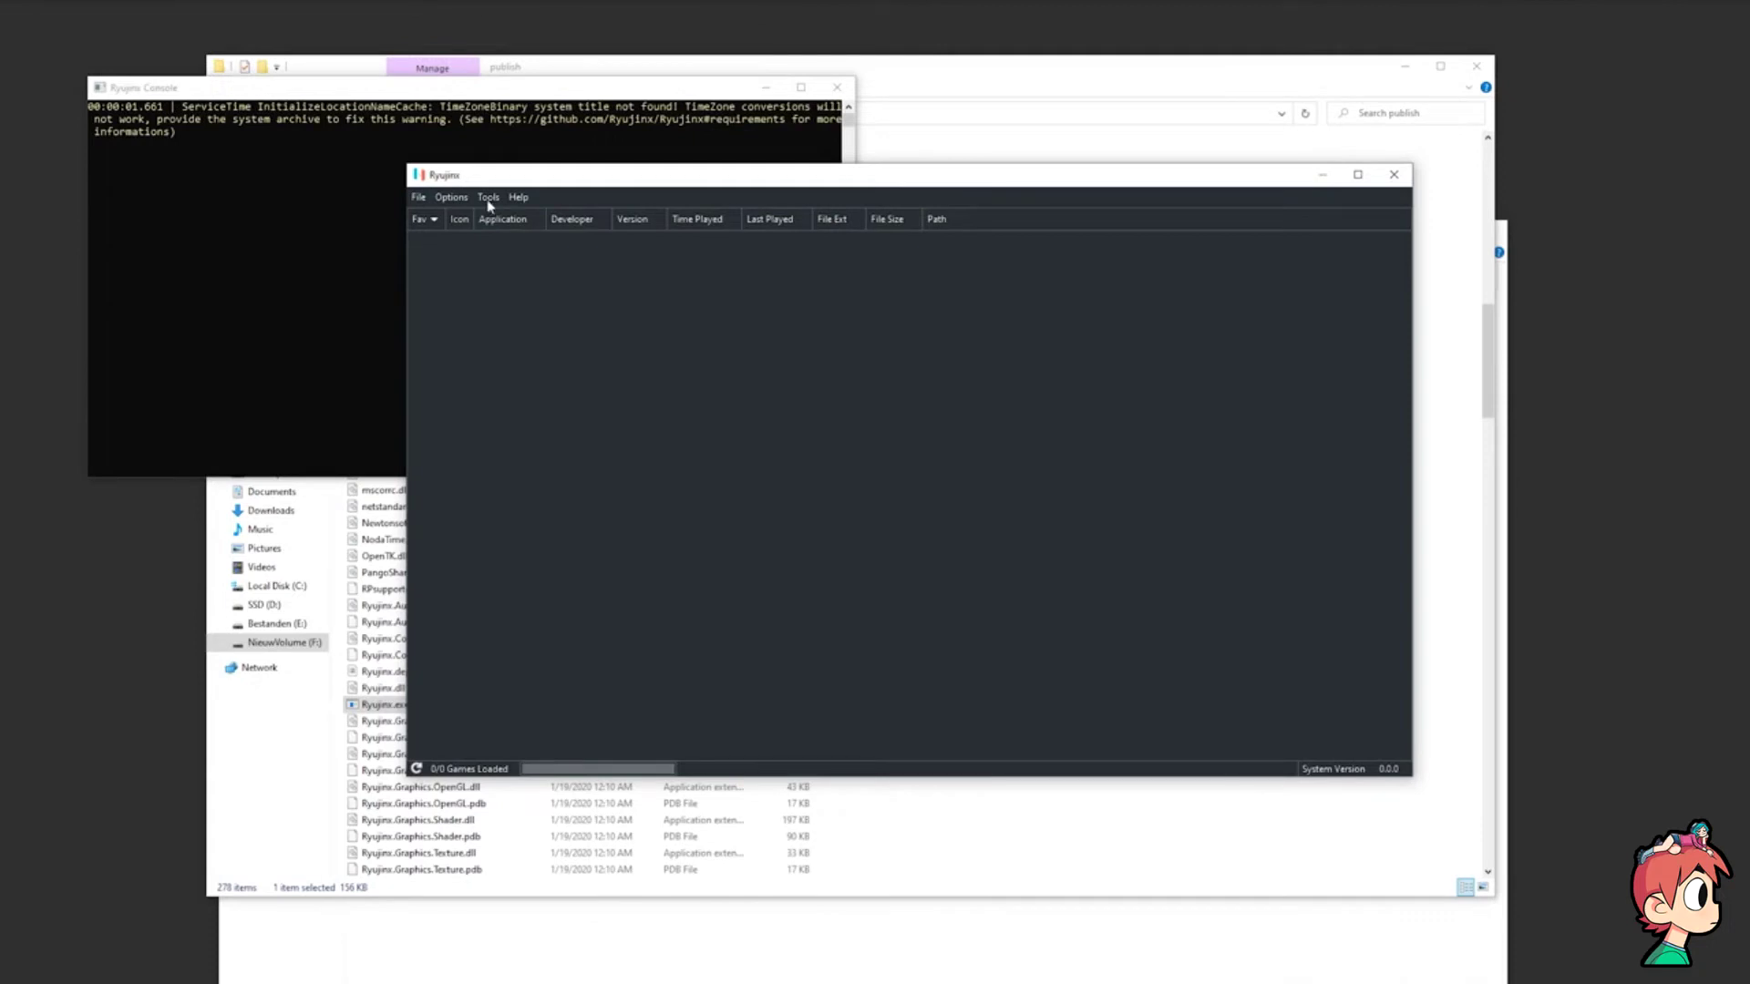
Step: Install the system firmware from Firmware 9.1.0.zip
{"action": "left_click", "coordinate": [487, 198]}
{"action": "mouse_move", "coordinate": [516, 224]}
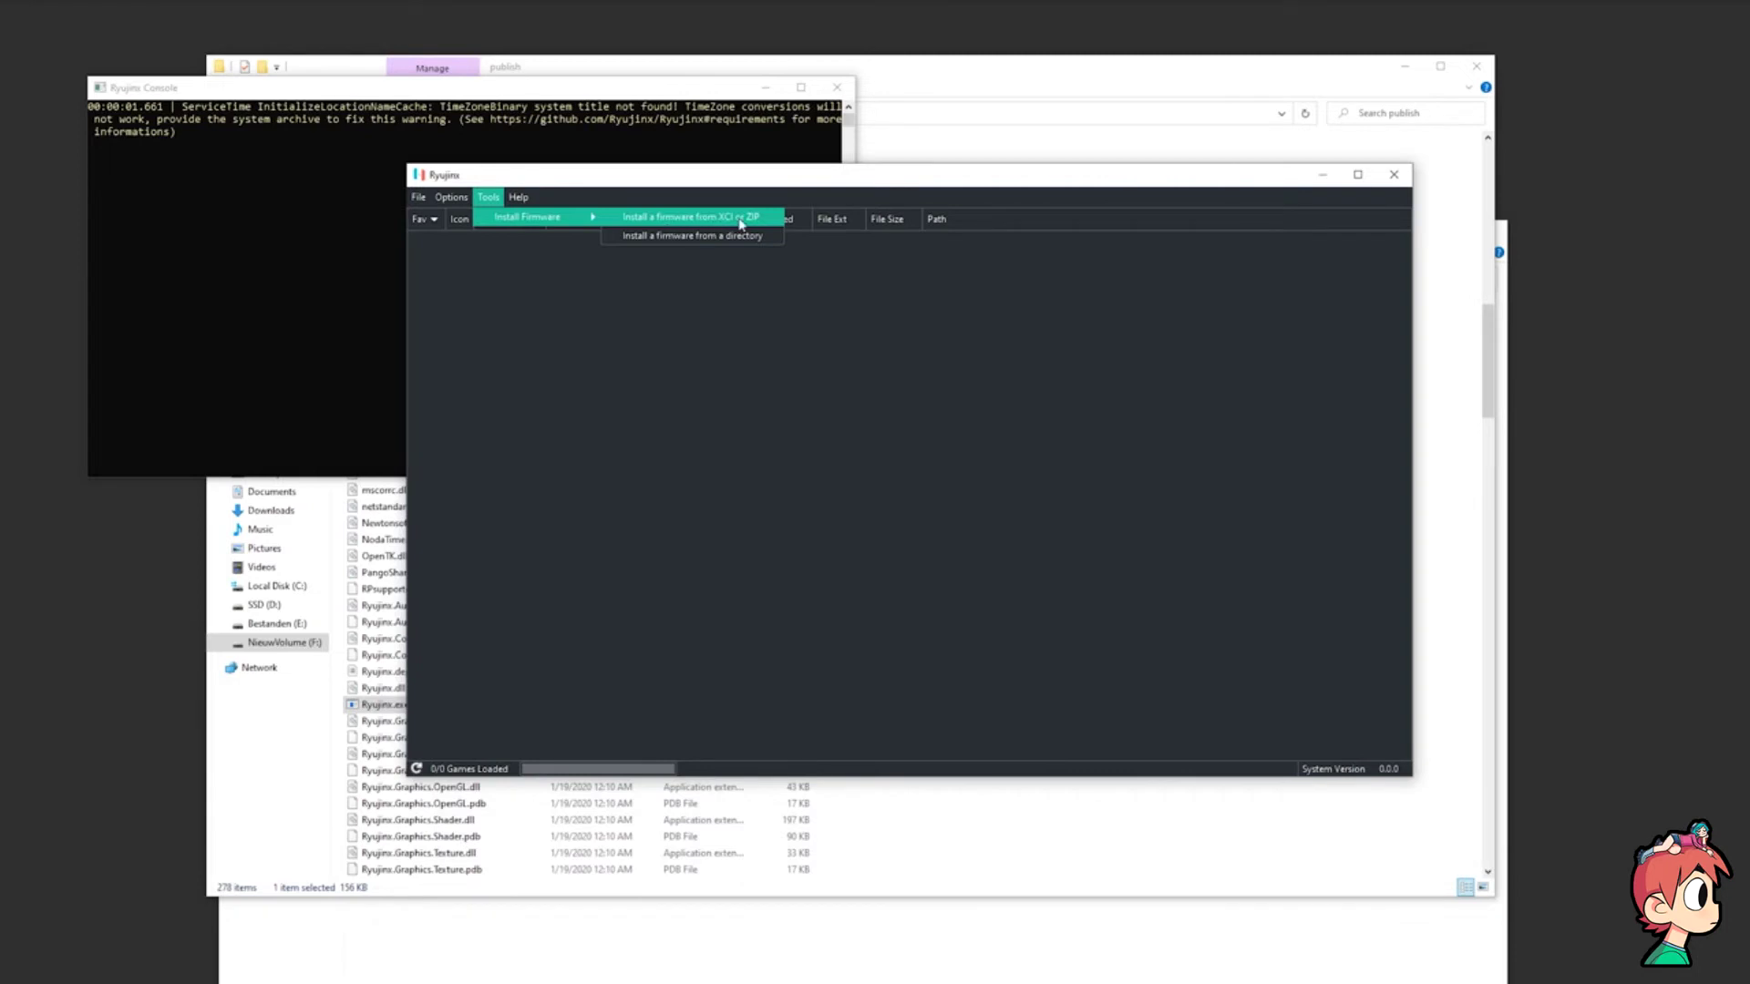
{"action": "left_click", "coordinate": [624, 220]}
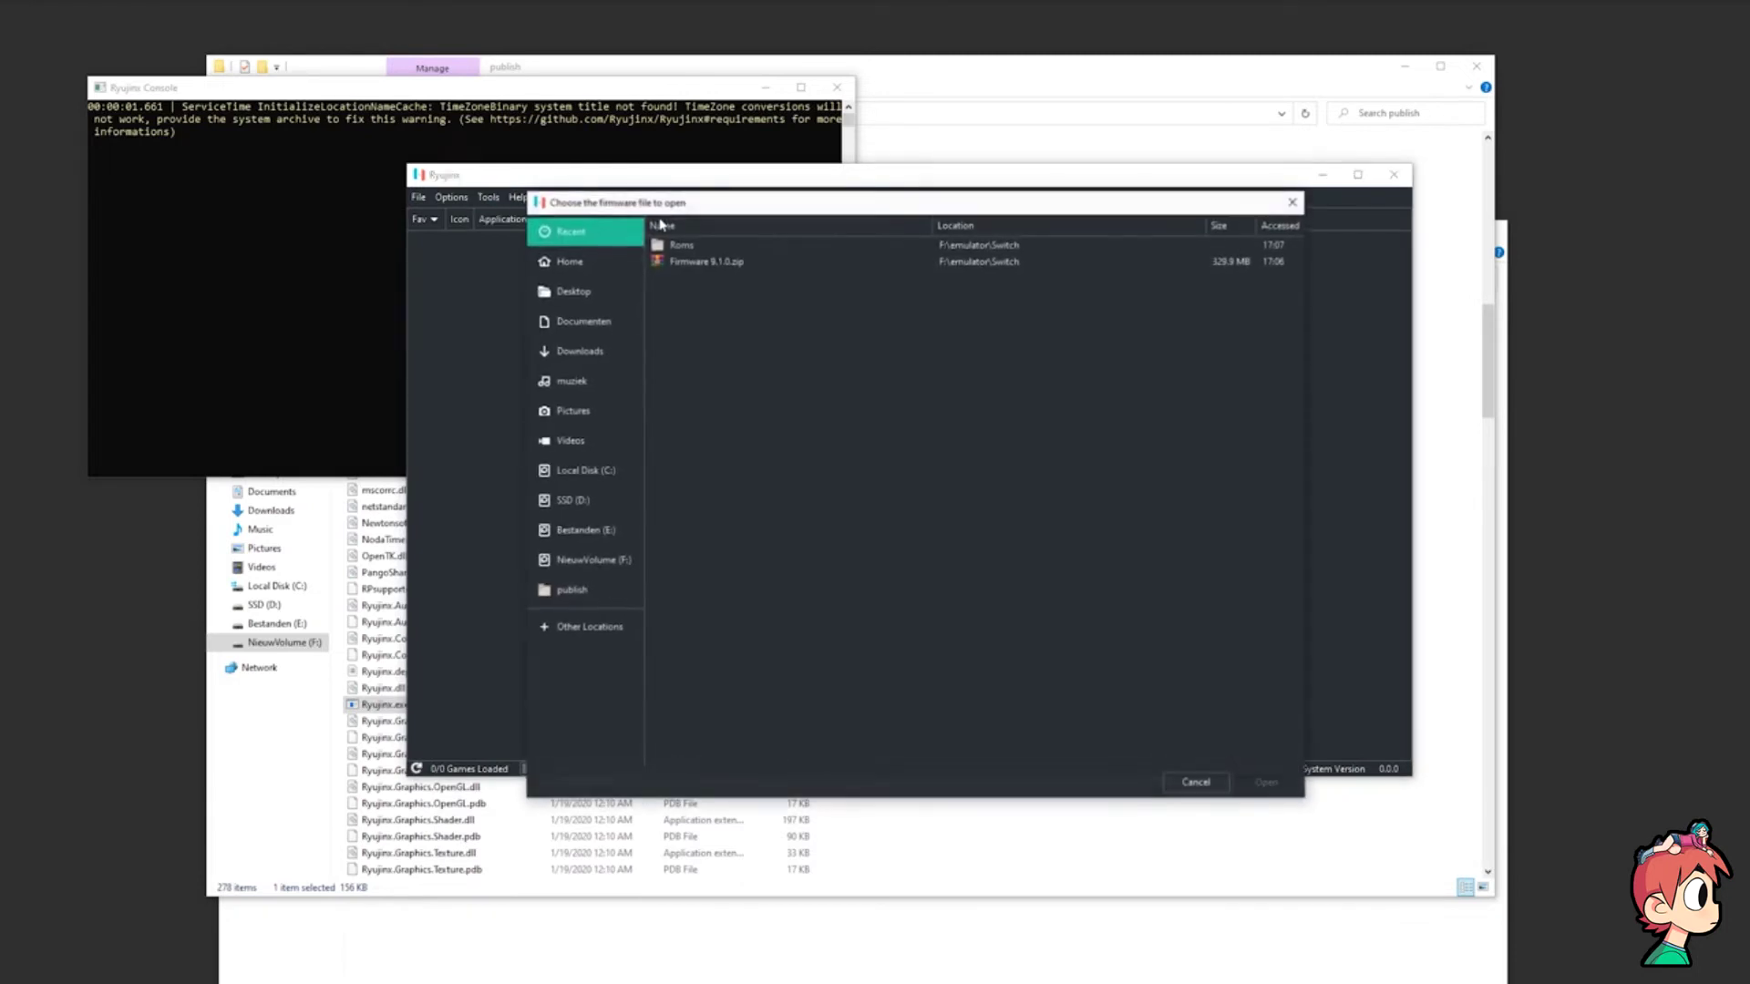
{"action": "left_click", "coordinate": [715, 264]}
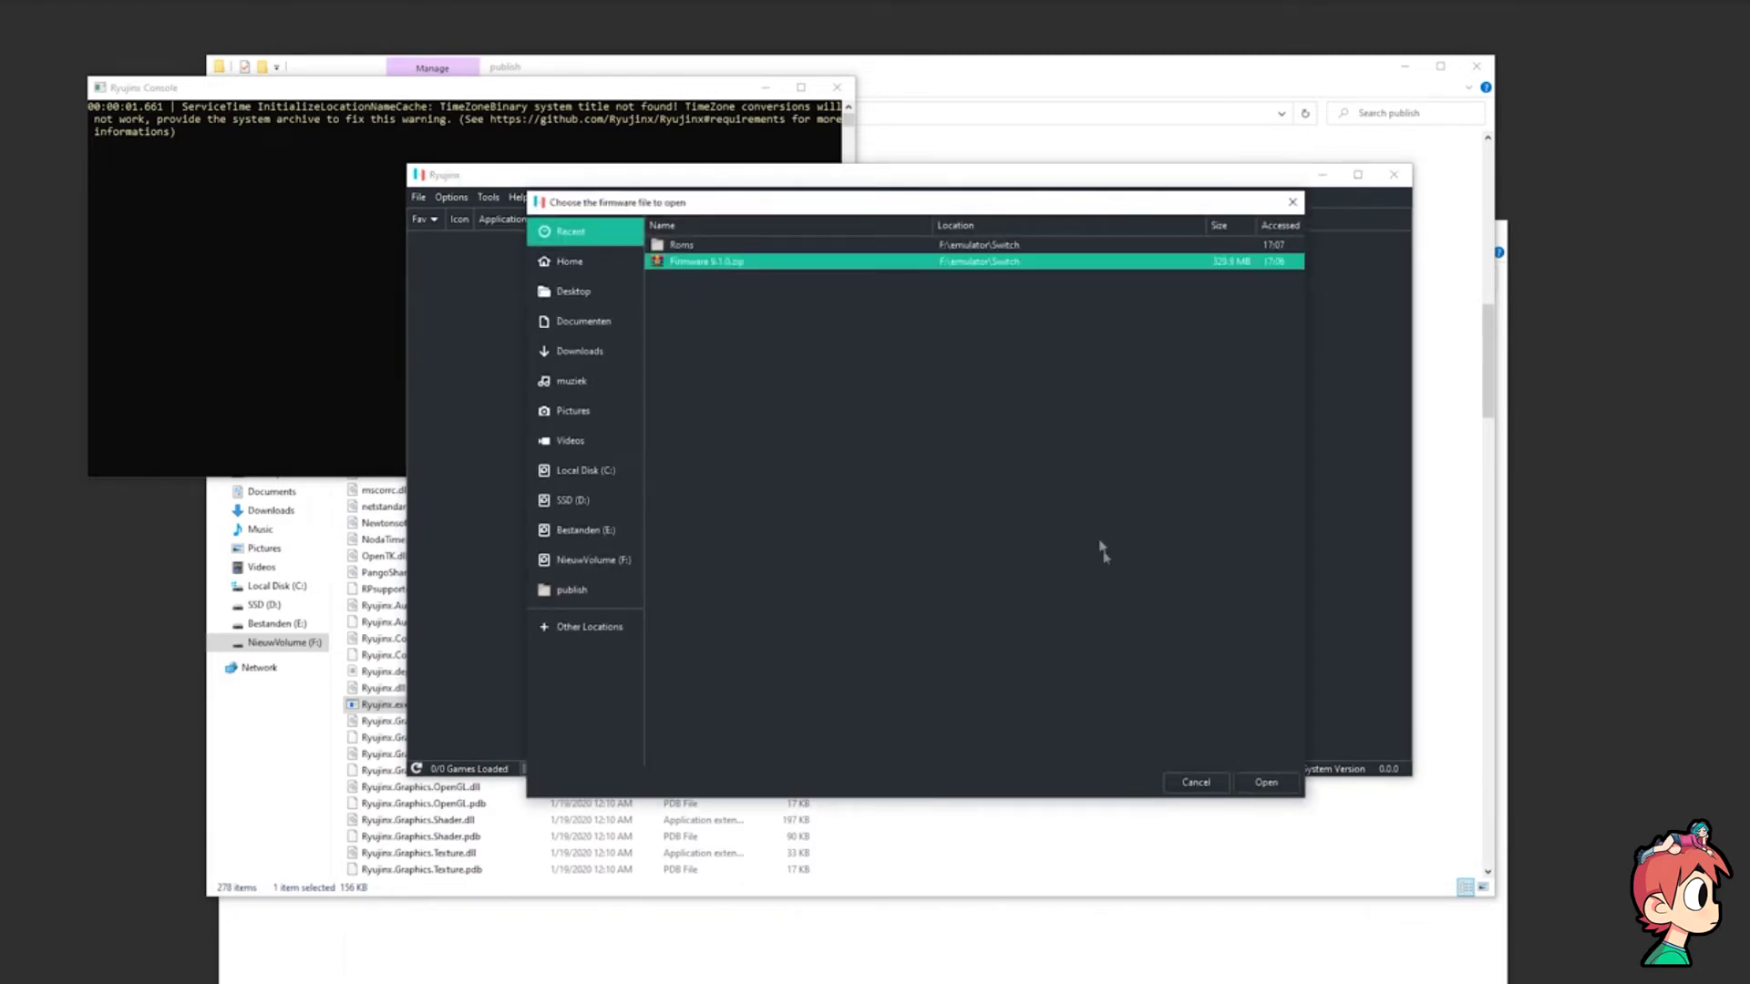
{"action": "left_click", "coordinate": [1266, 784]}
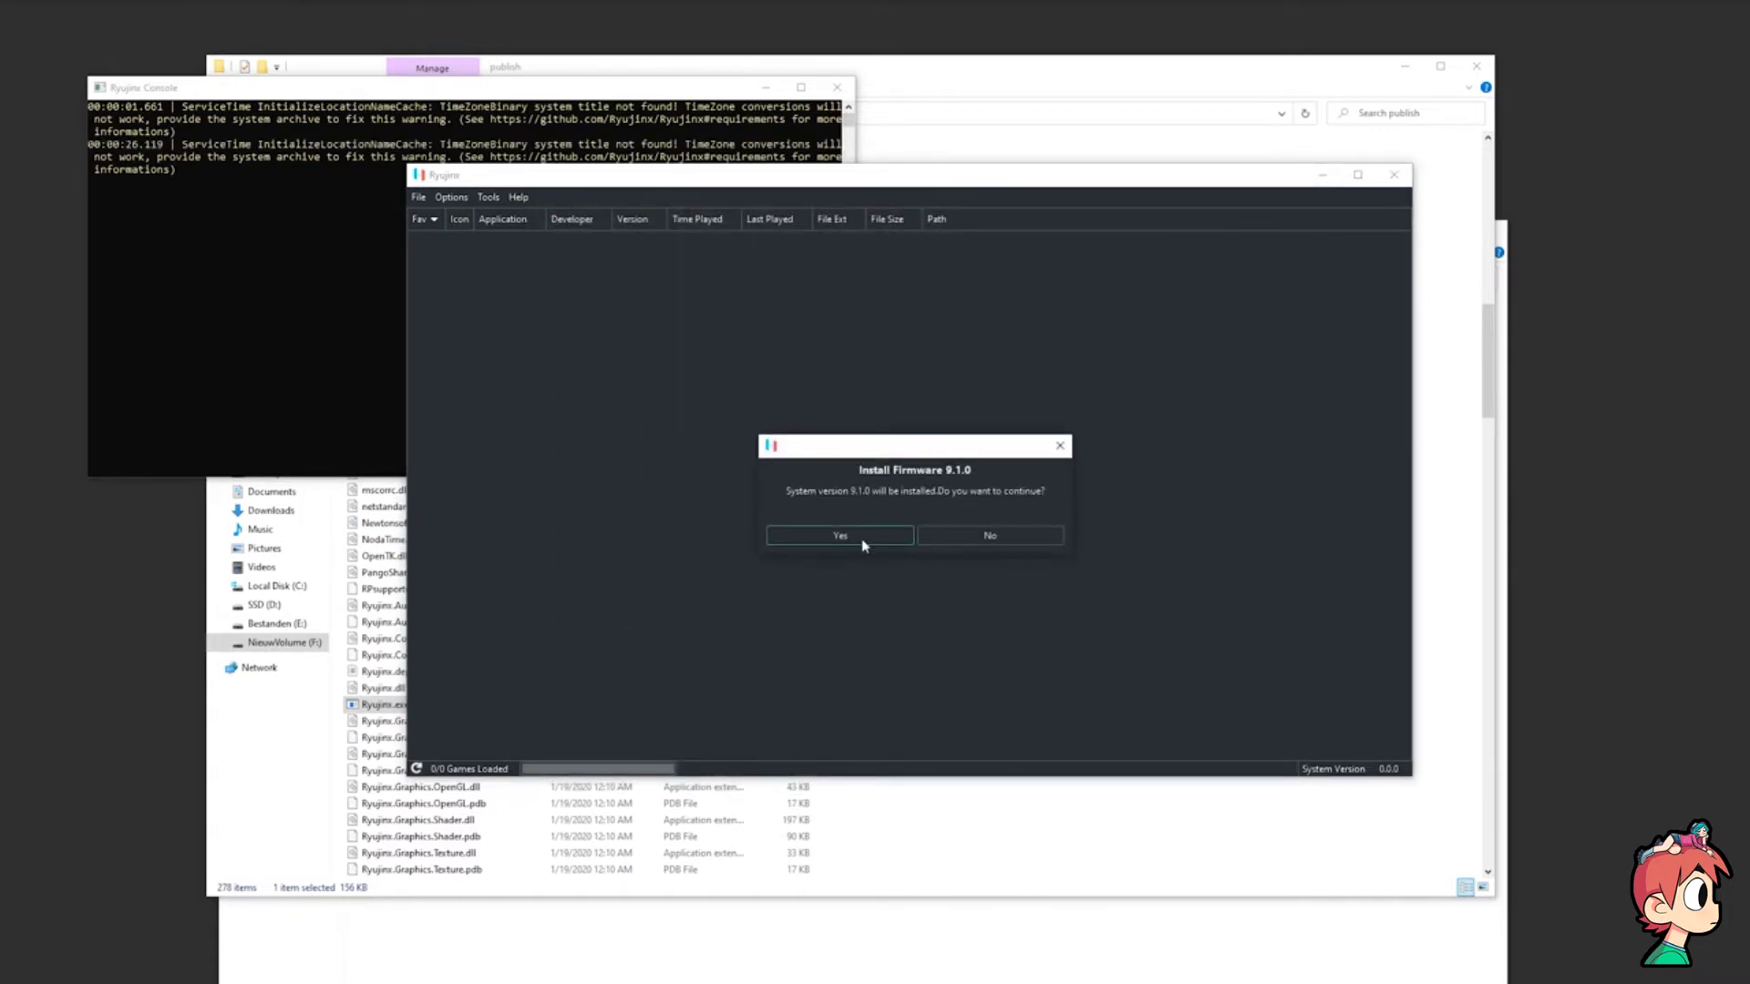
{"action": "left_click", "coordinate": [864, 543]}
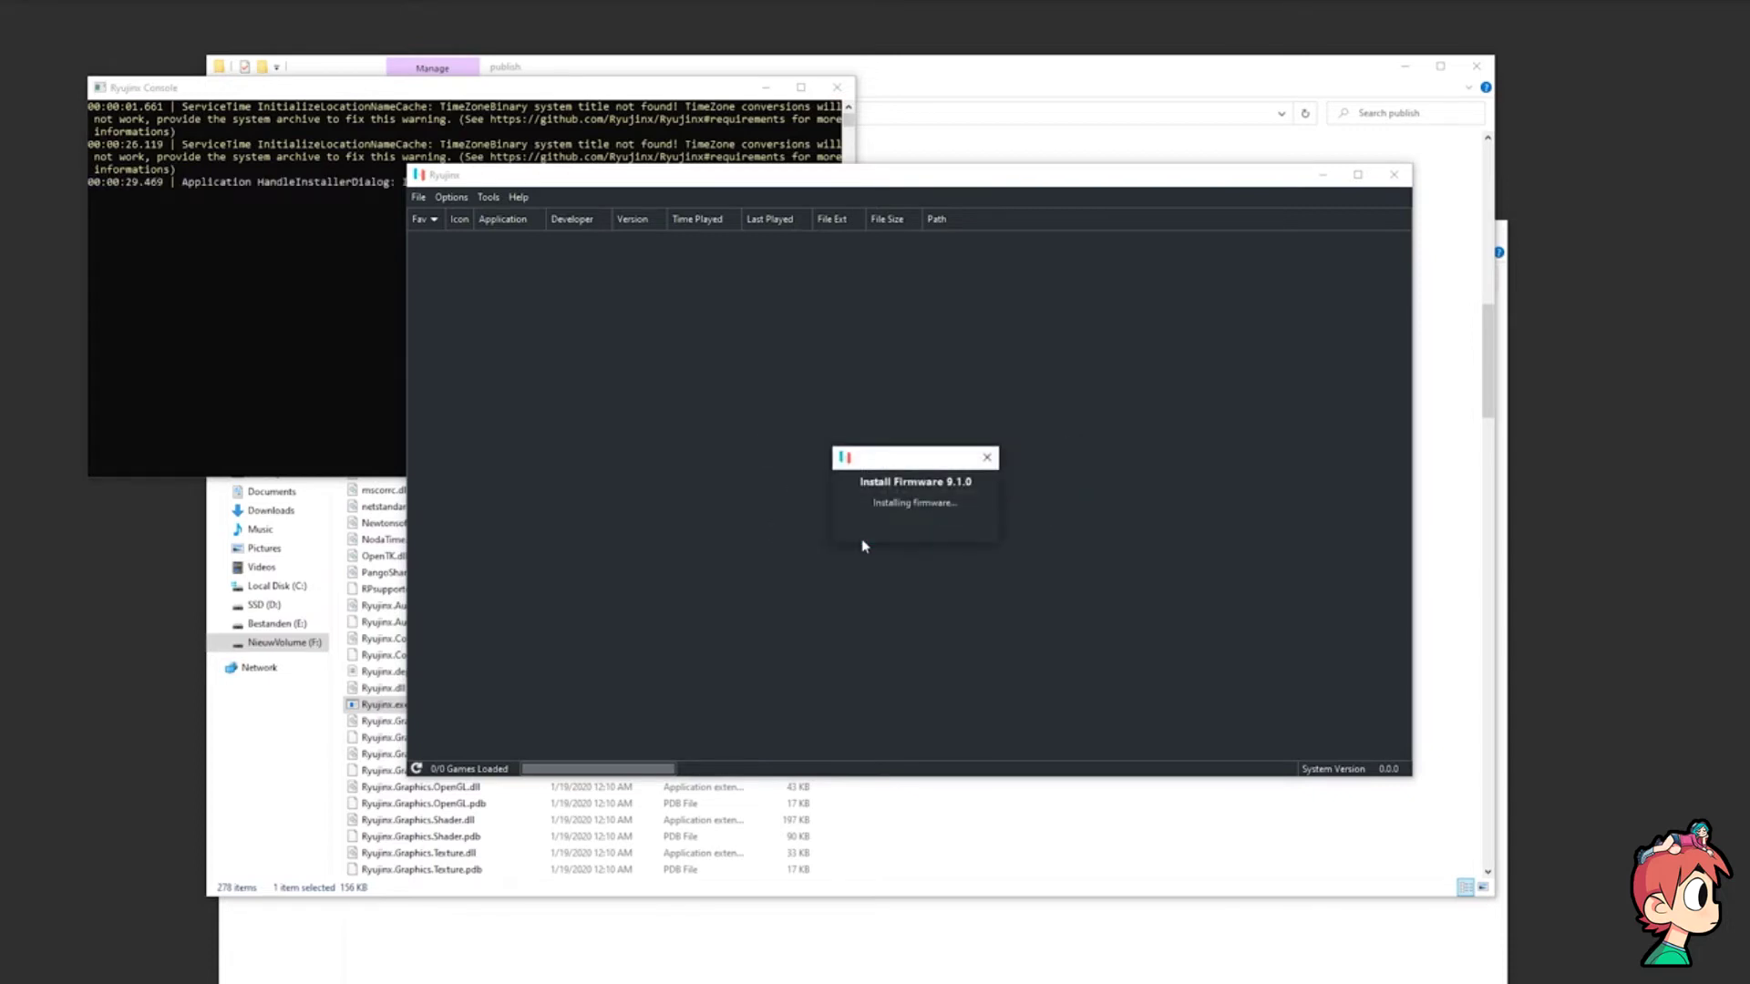
{"action": "left_click", "coordinate": [890, 541]}
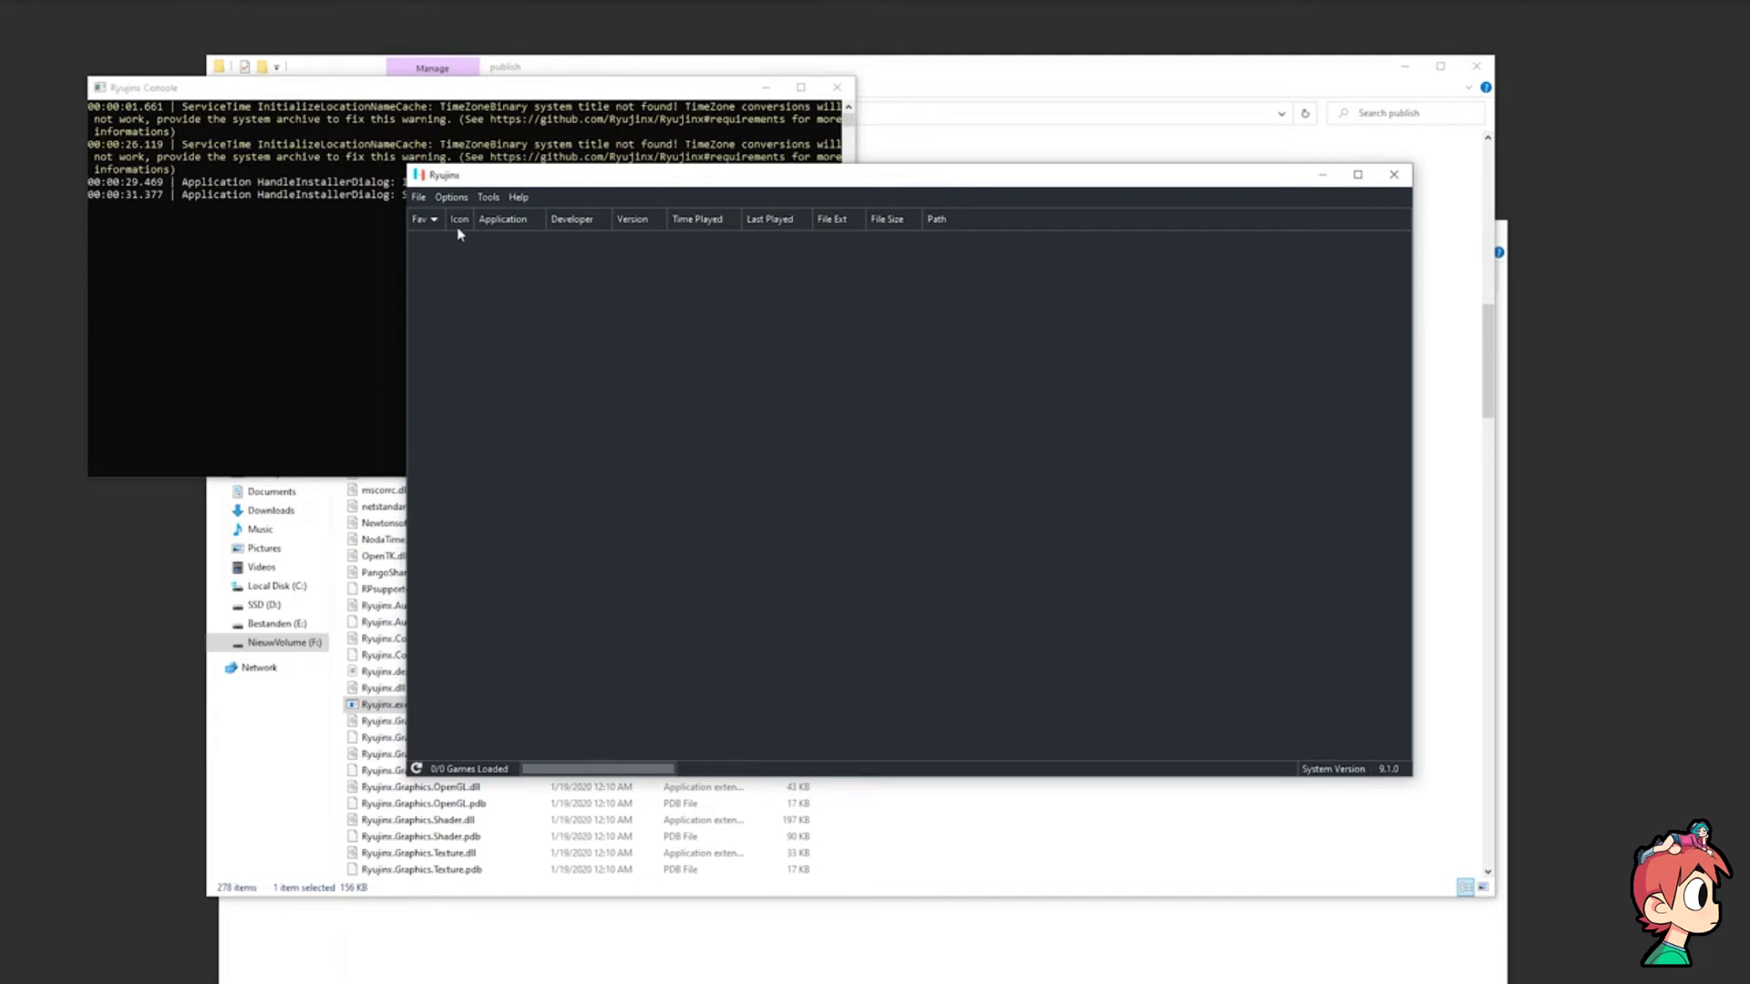
Step: Add F:\emulator\Switch\Roms as a game directory in the emulator's general settings, keeping American English and Discord Rich Presence
{"action": "left_click", "coordinate": [451, 198]}
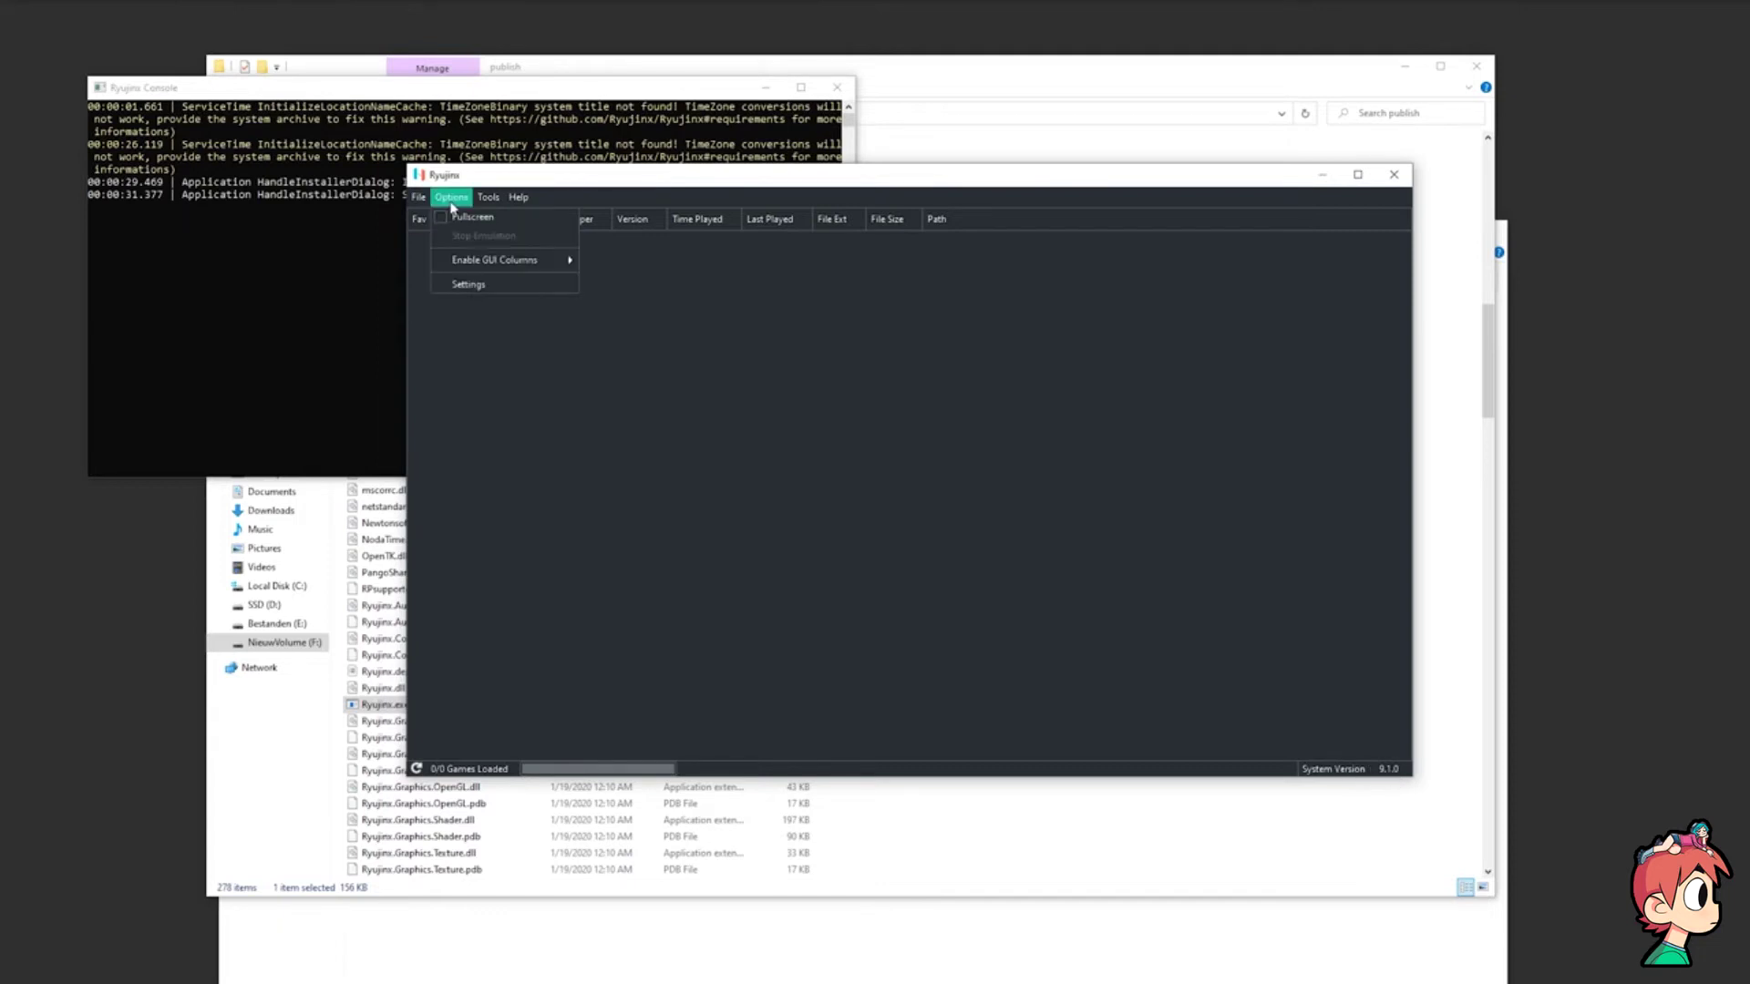
{"action": "left_click", "coordinate": [478, 285]}
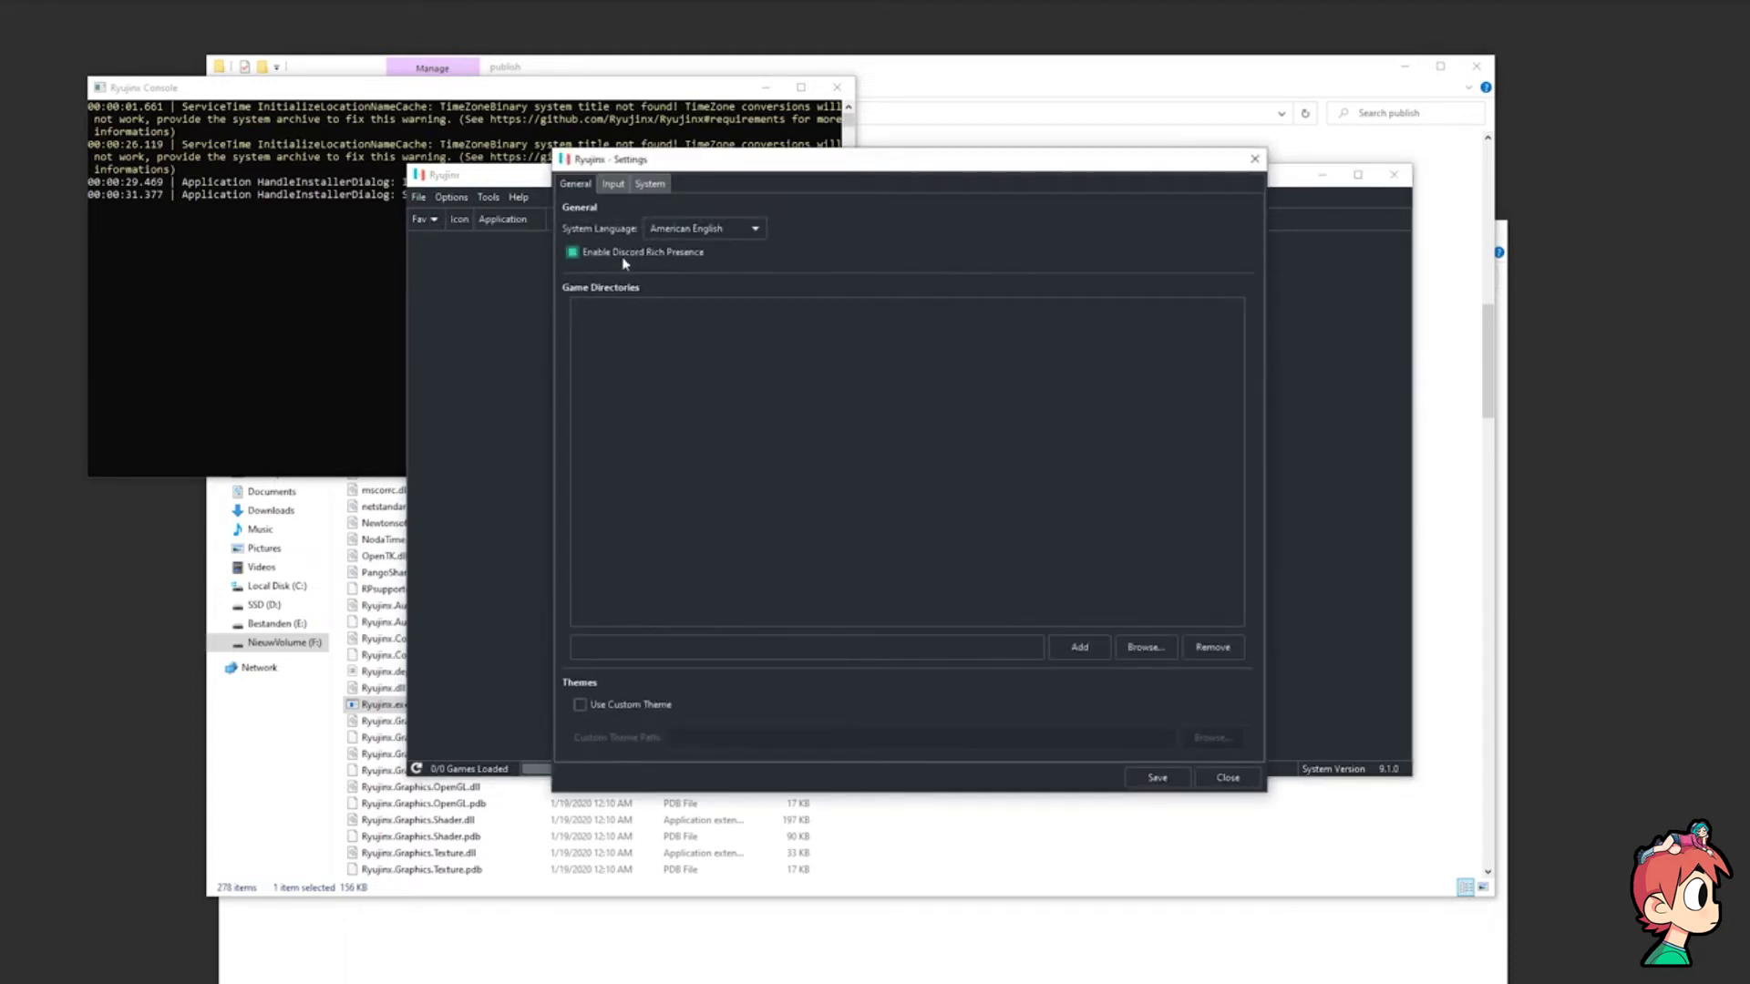
{"action": "left_click", "coordinate": [573, 256]}
{"action": "left_click", "coordinate": [707, 258]}
{"action": "left_click", "coordinate": [729, 234]}
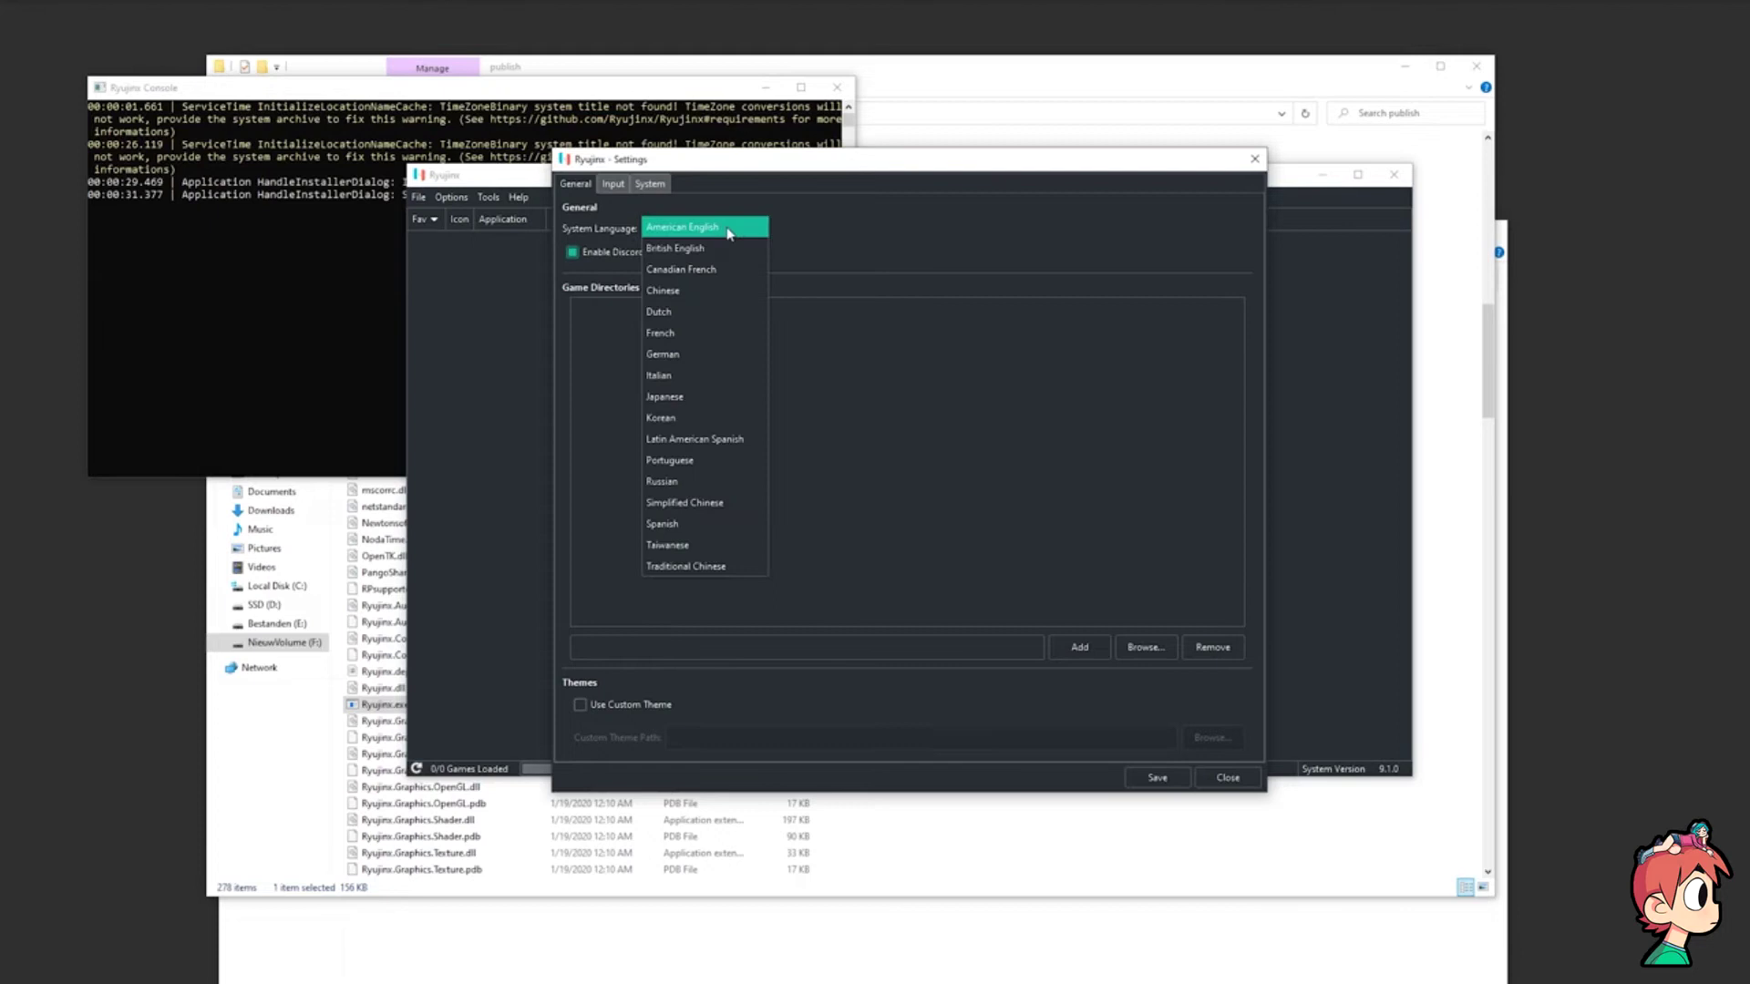
{"action": "left_click", "coordinate": [832, 239]}
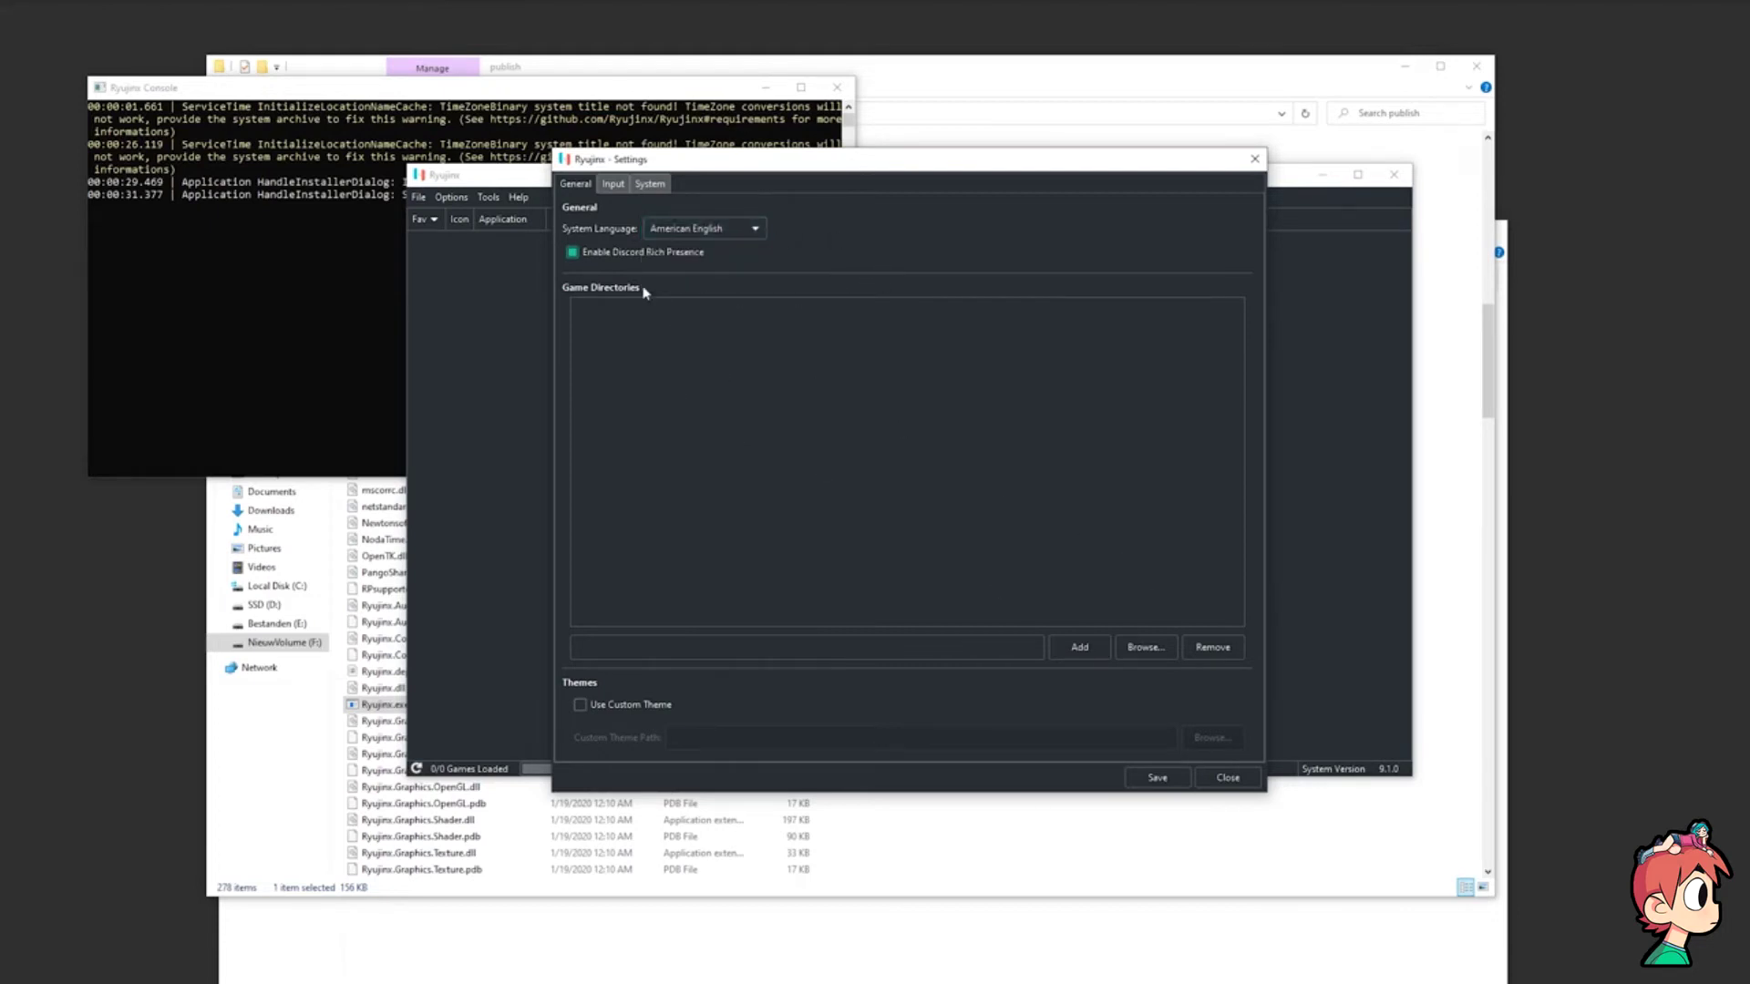
{"action": "left_click", "coordinate": [1168, 649]}
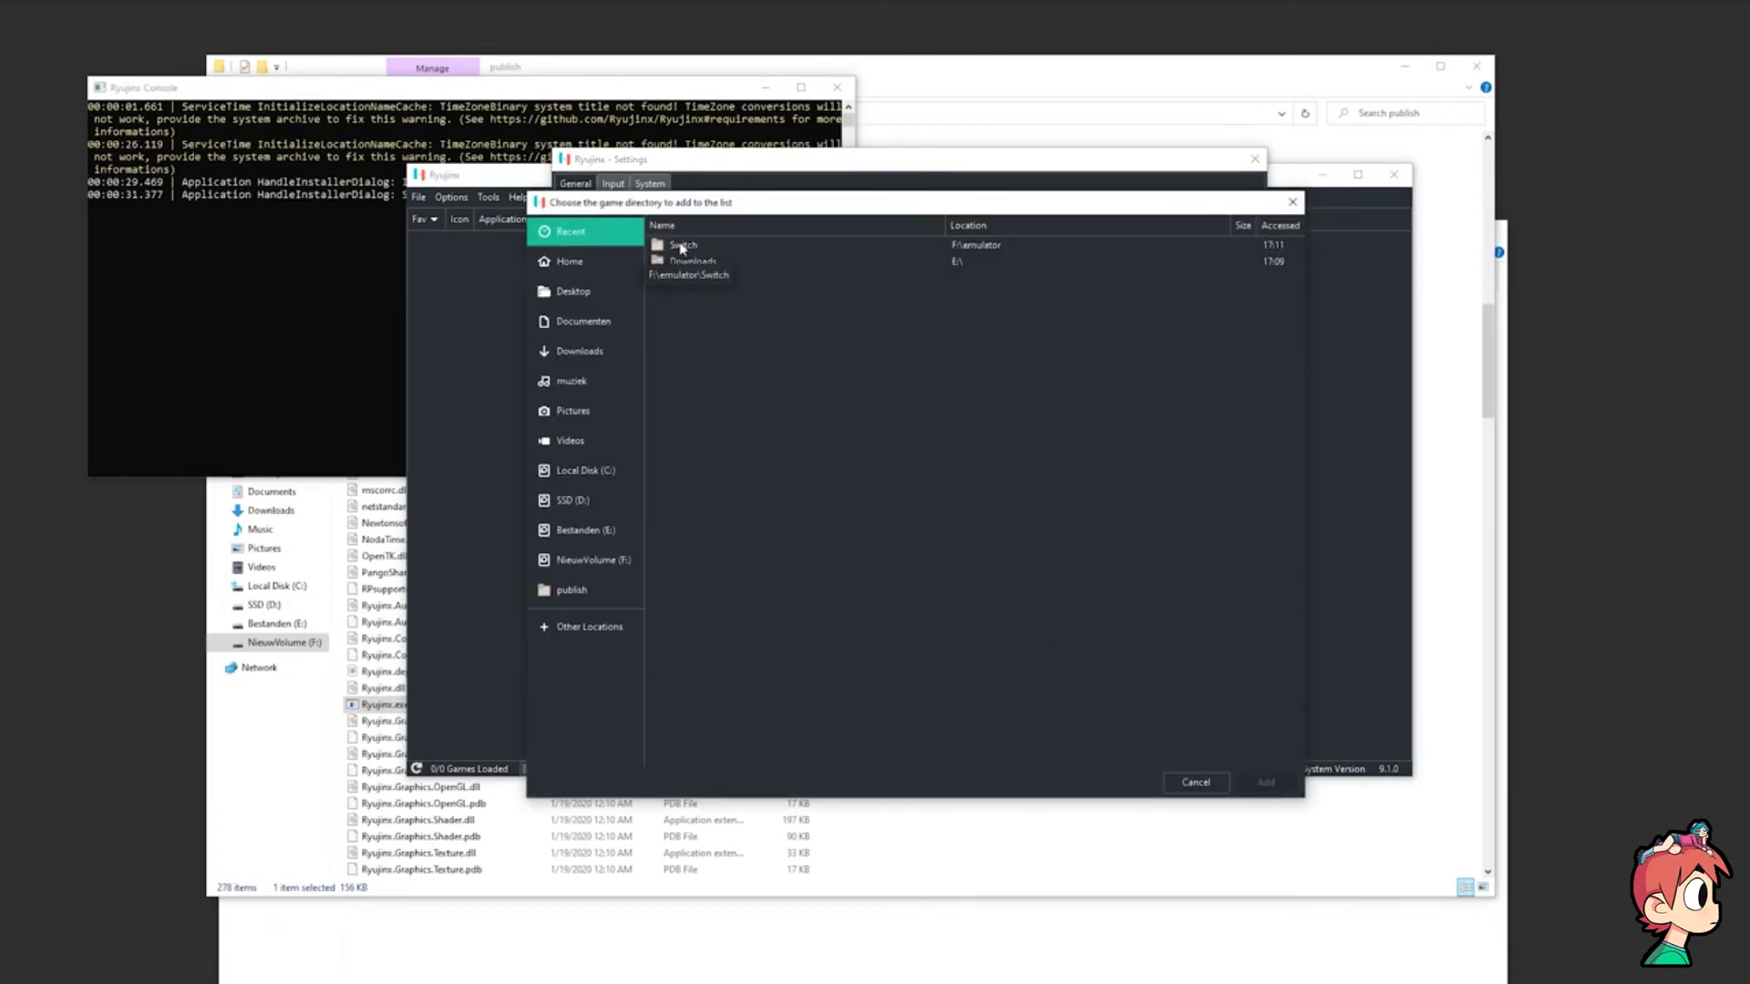
{"action": "double_click", "coordinate": [681, 246]}
{"action": "double_click", "coordinate": [720, 351]}
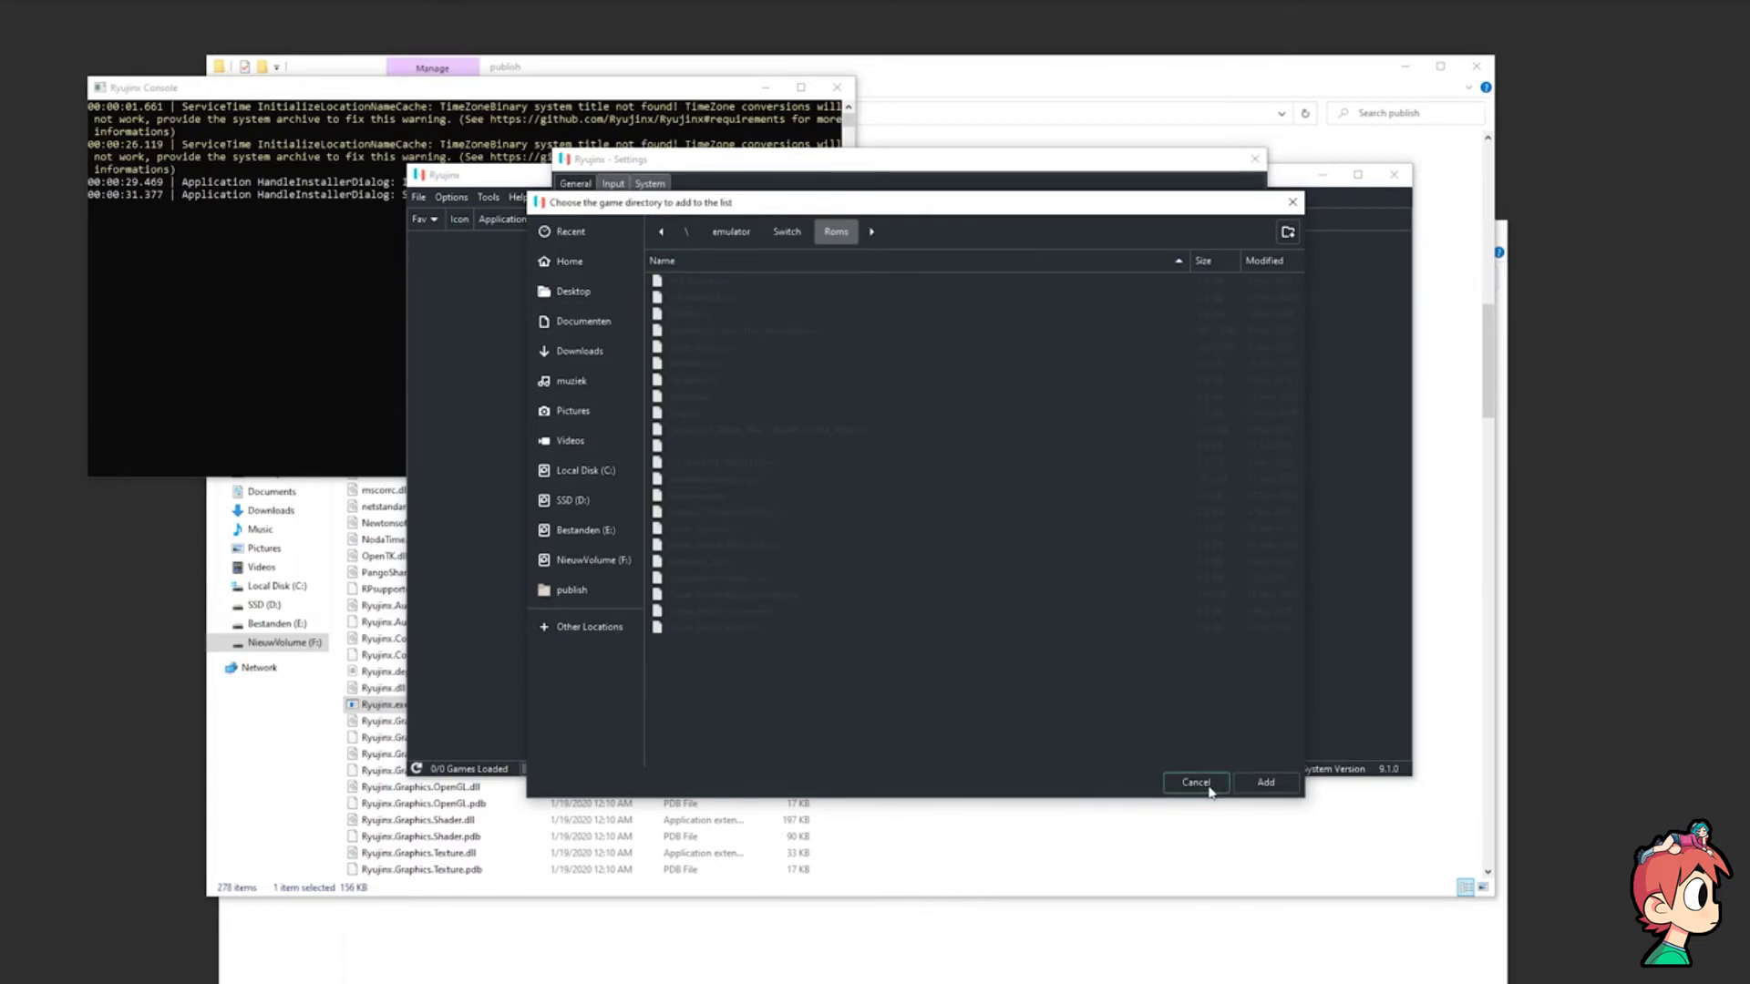
{"action": "left_click", "coordinate": [1266, 786]}
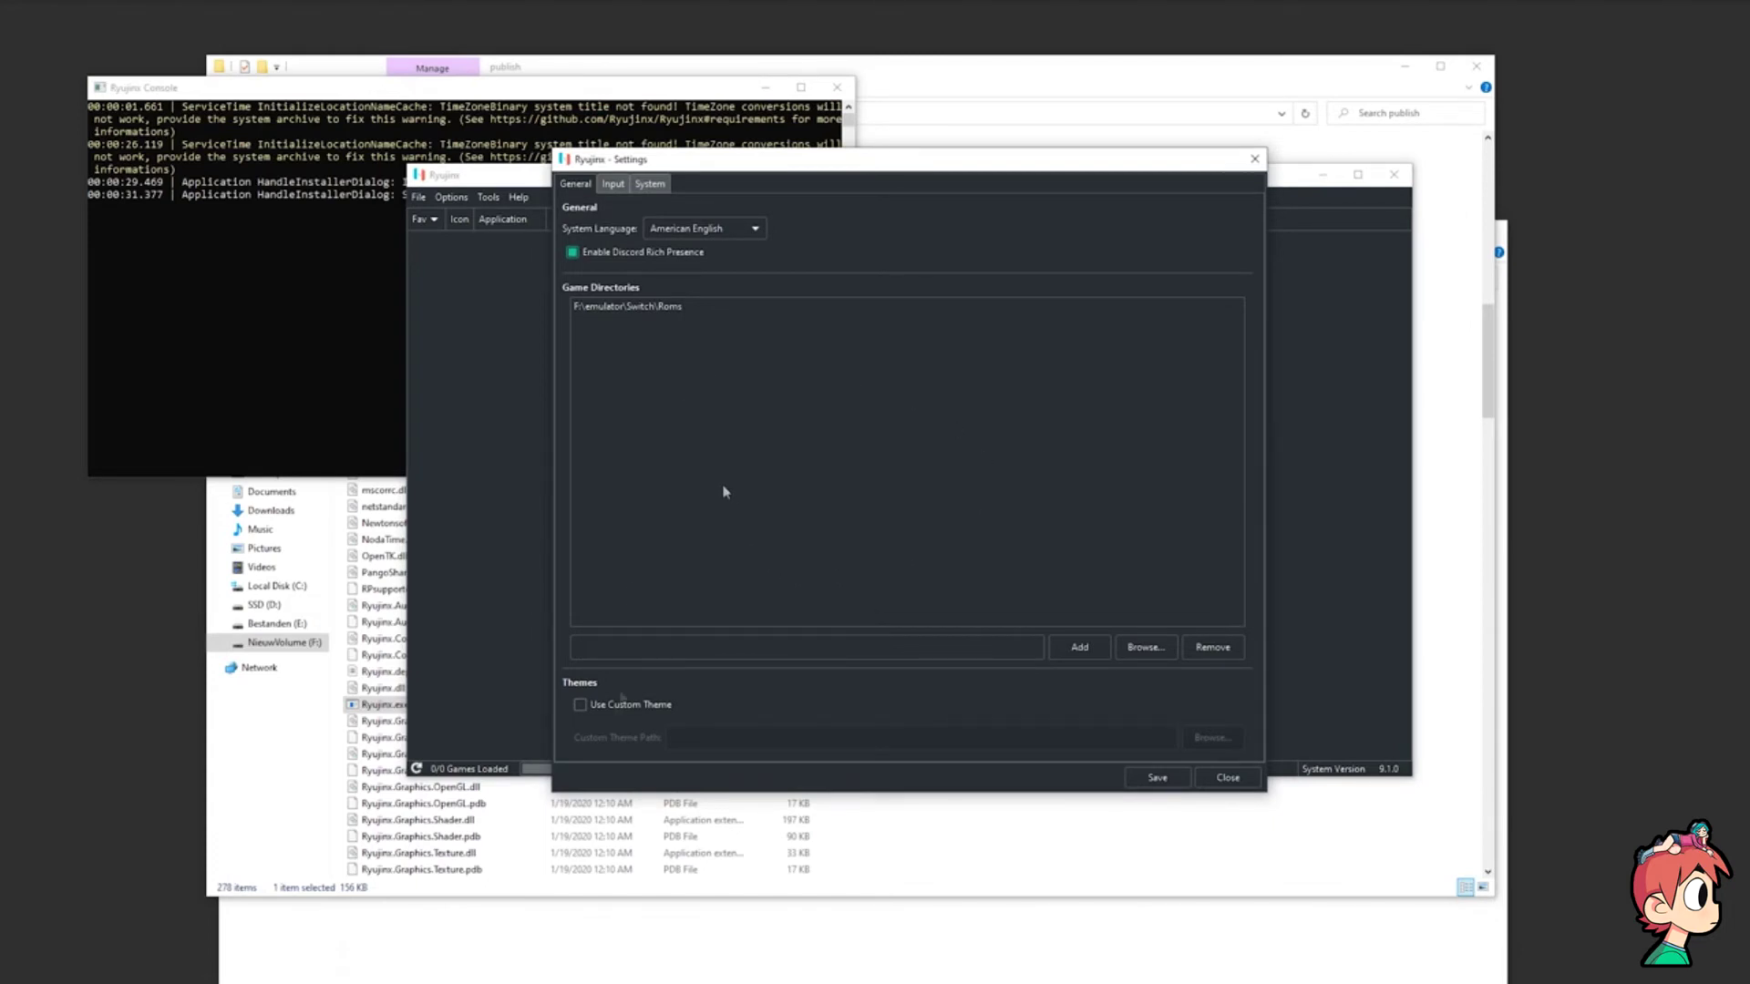
Step: Set the controller type to Pro Controller and enable docked mode in the input settings
{"action": "left_click", "coordinate": [613, 183]}
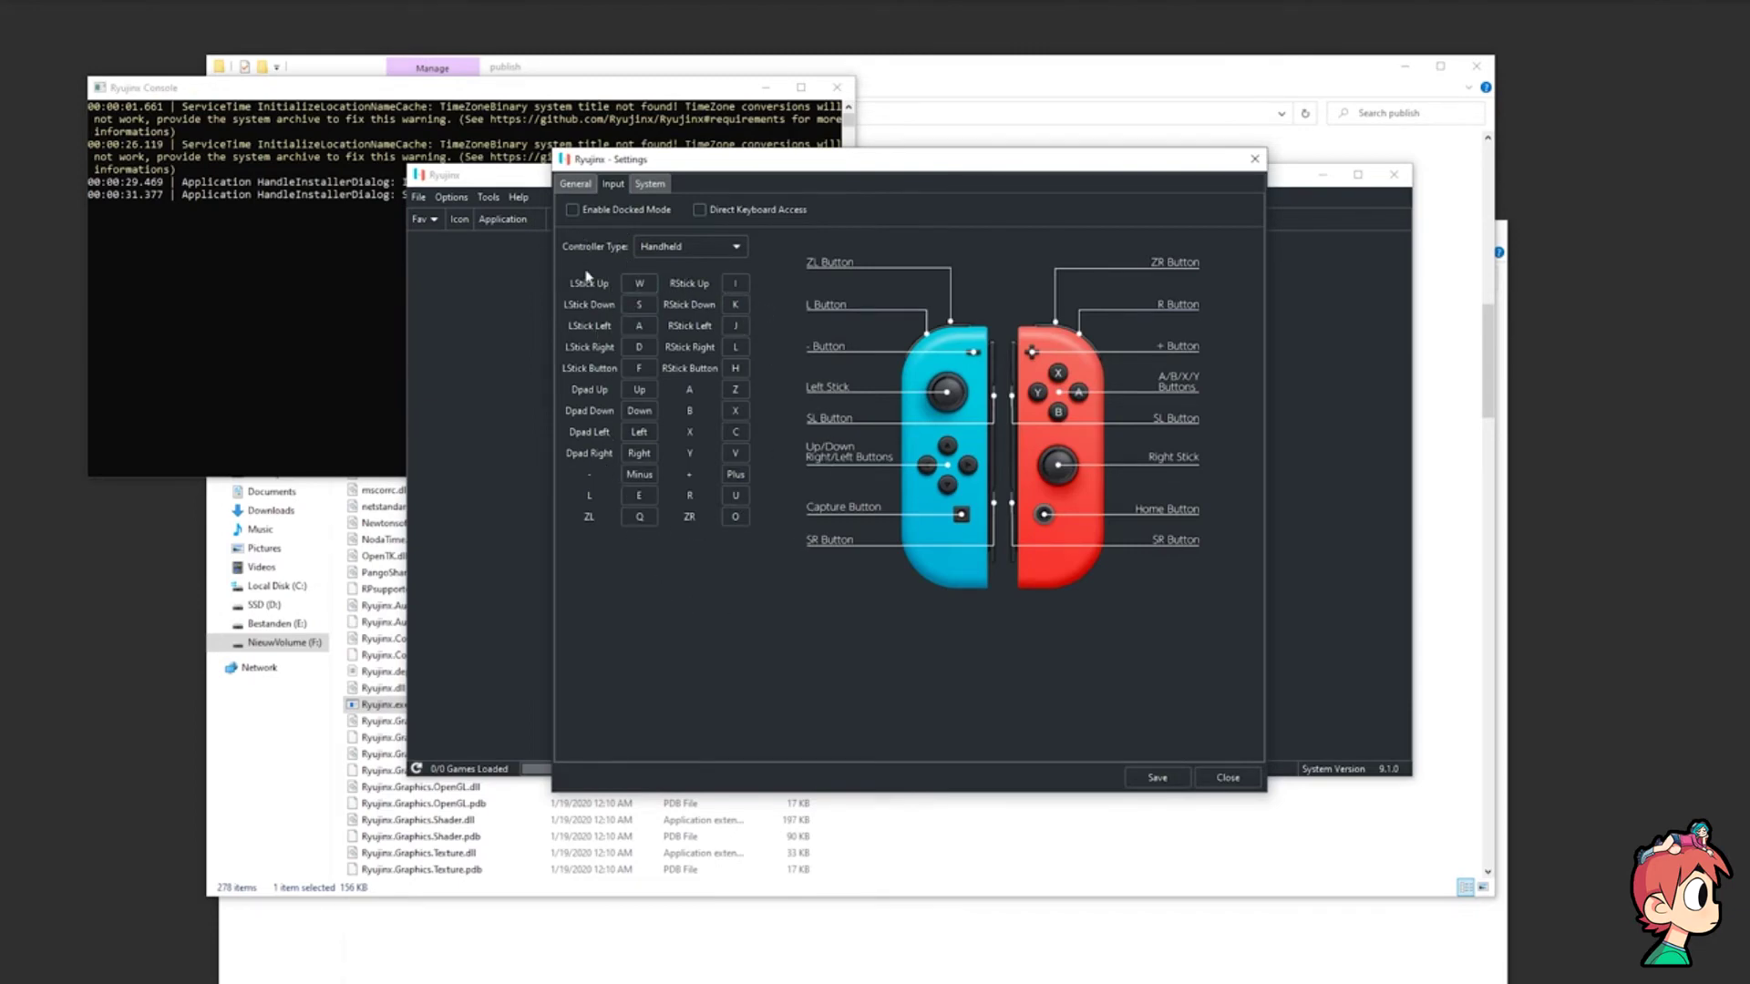
{"action": "left_click", "coordinate": [690, 247]}
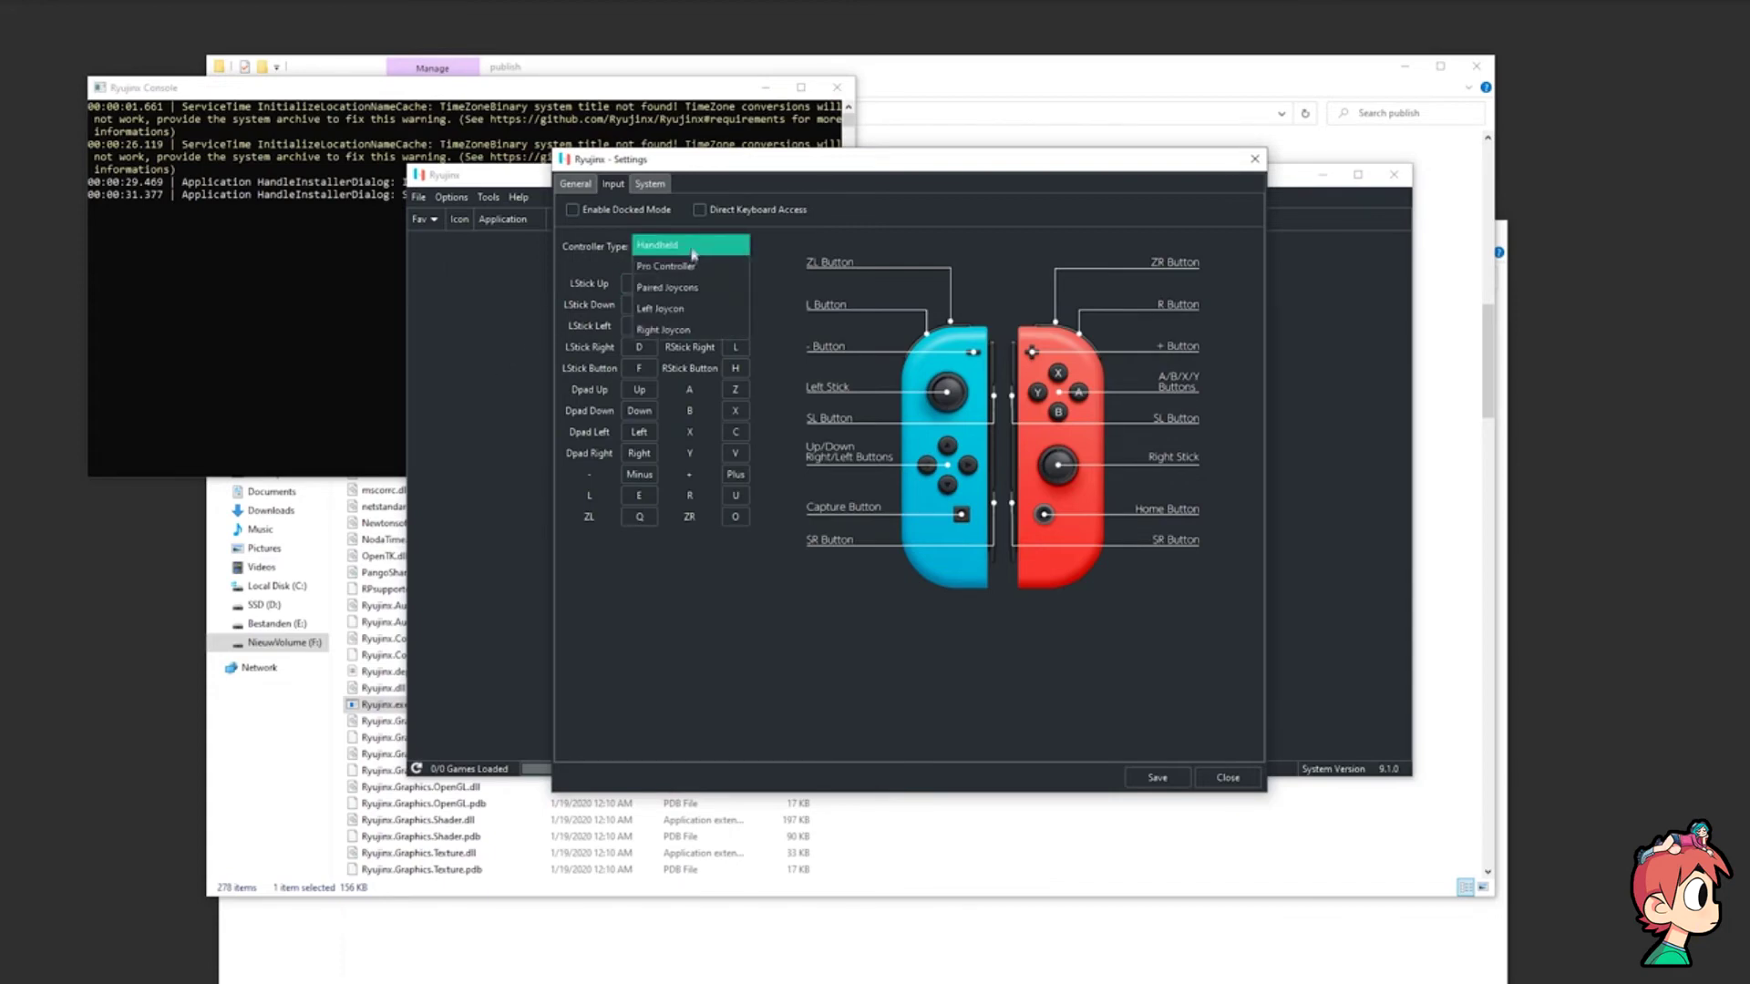
{"action": "left_click", "coordinate": [692, 267]}
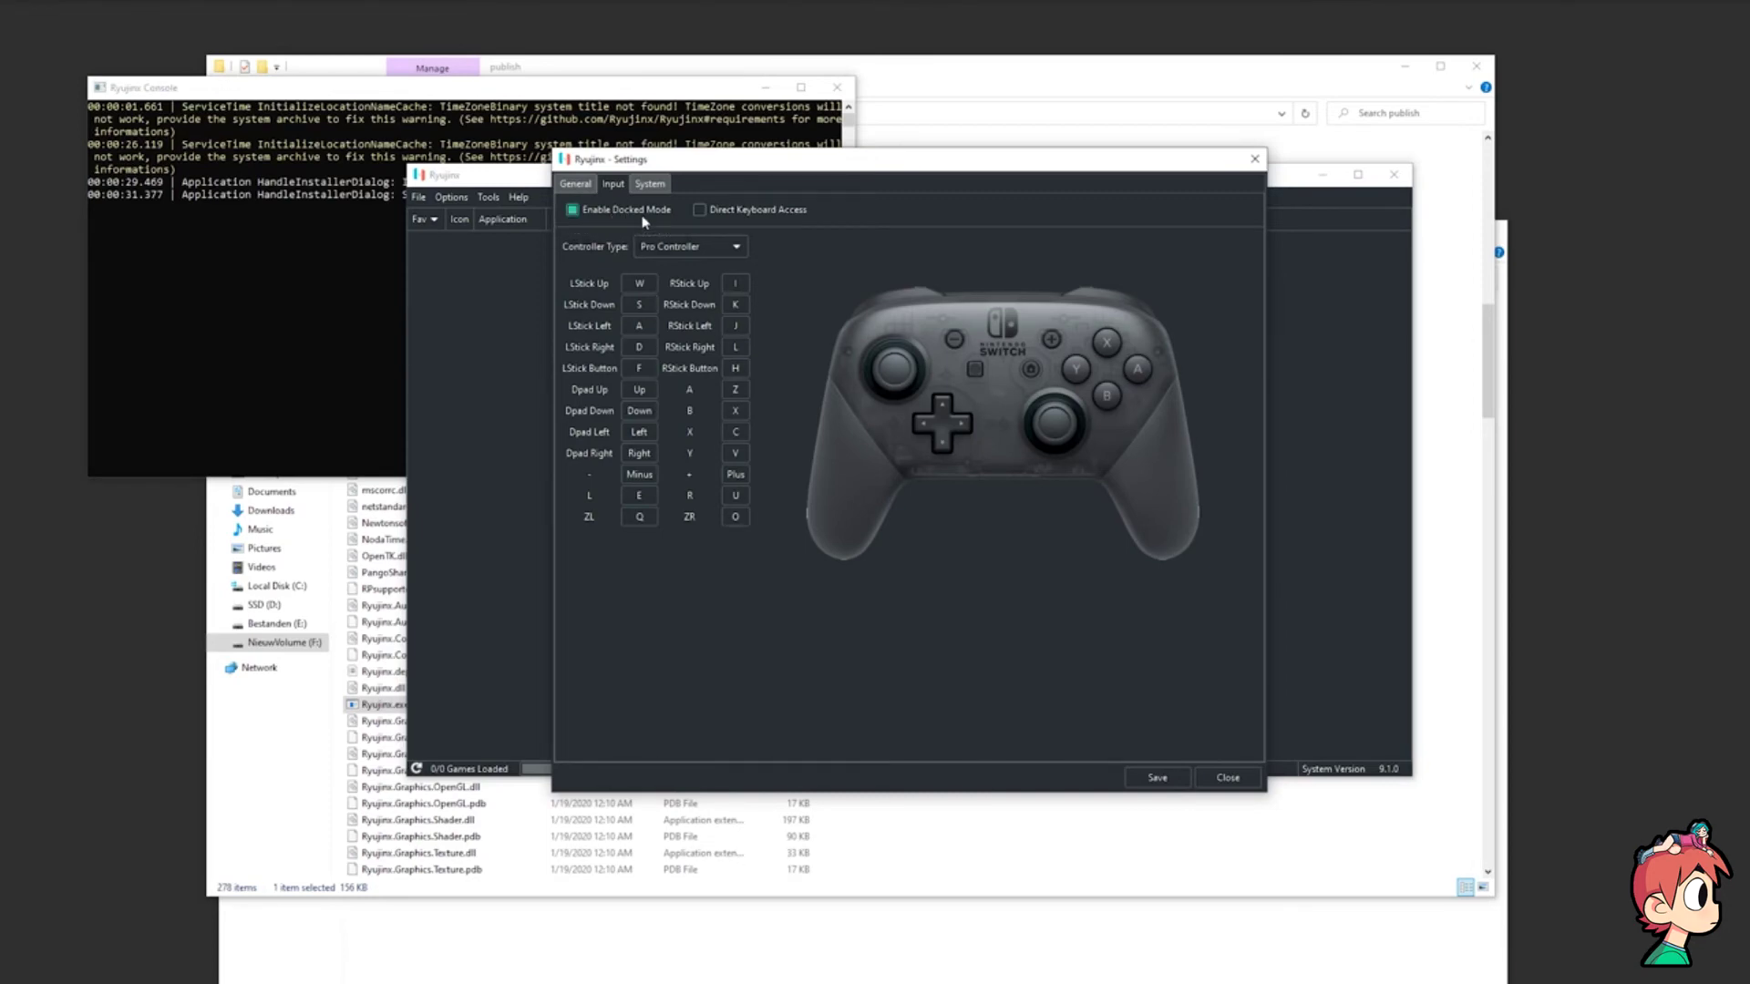
Step: Save the settings with VSync, multicore scheduling and FS integrity checks enabled and all logging options off
{"action": "left_click", "coordinate": [655, 186]}
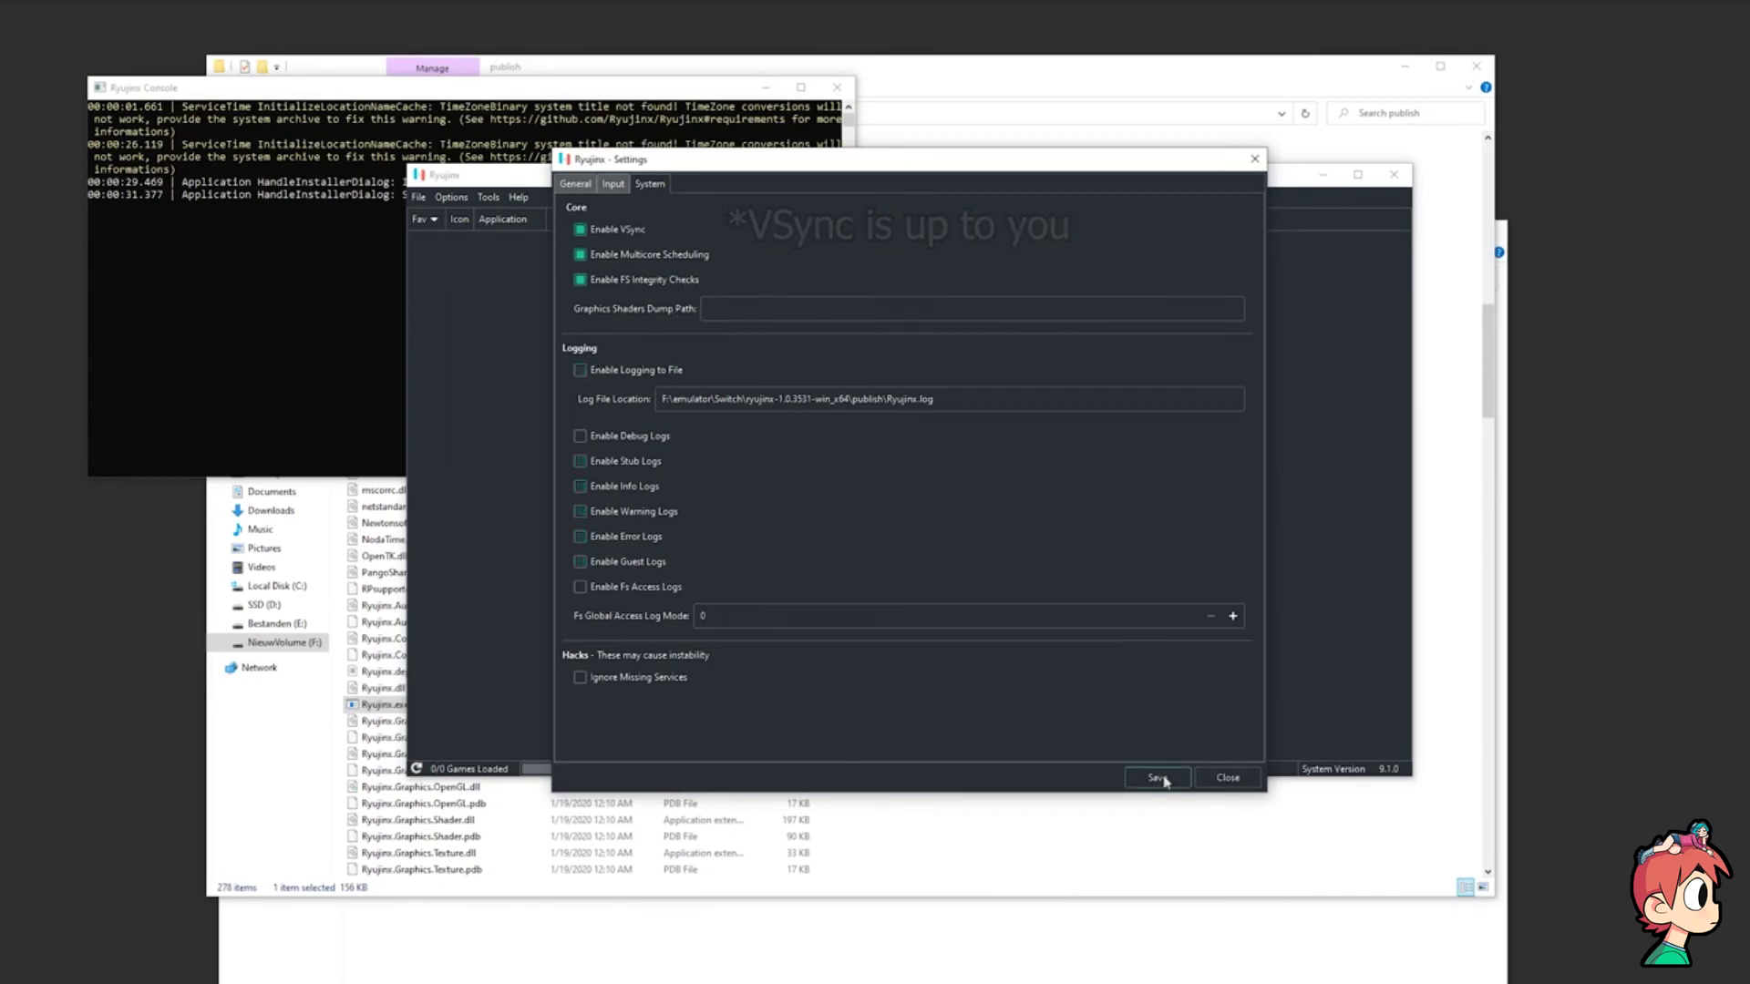
{"action": "left_click", "coordinate": [1156, 777]}
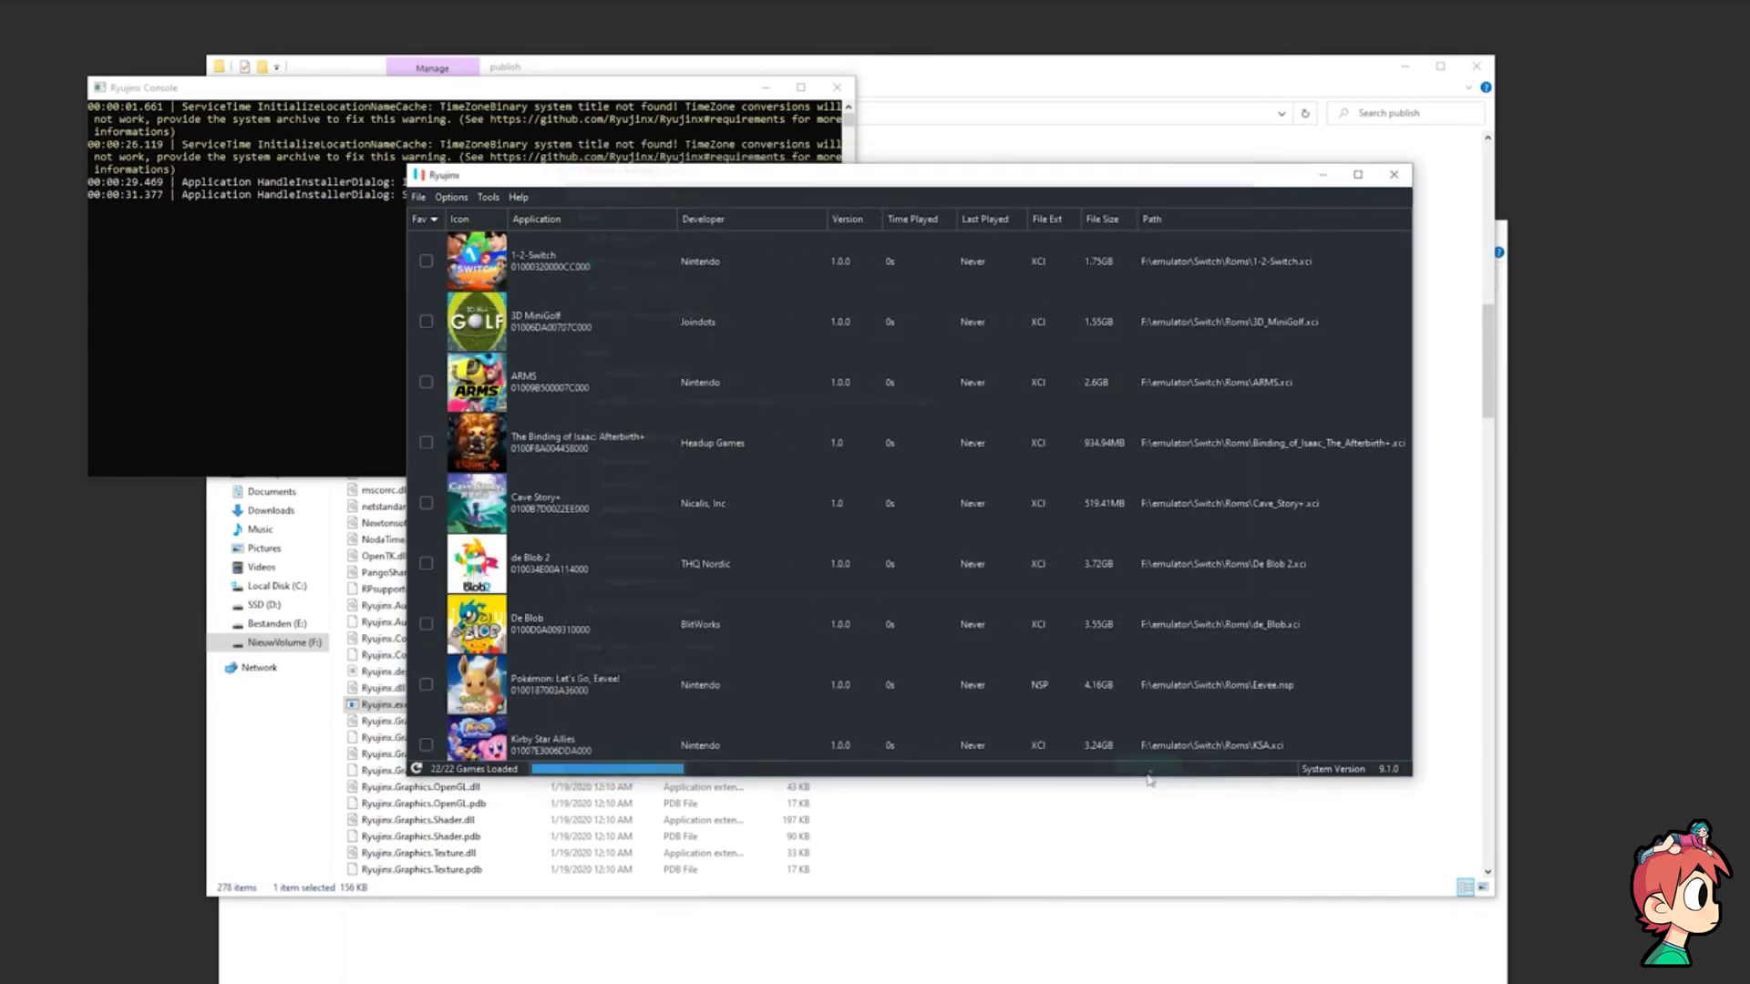
Step: Launch The Binding of Isaac: Afterbirth+ from the game list
{"action": "left_click", "coordinate": [652, 445]}
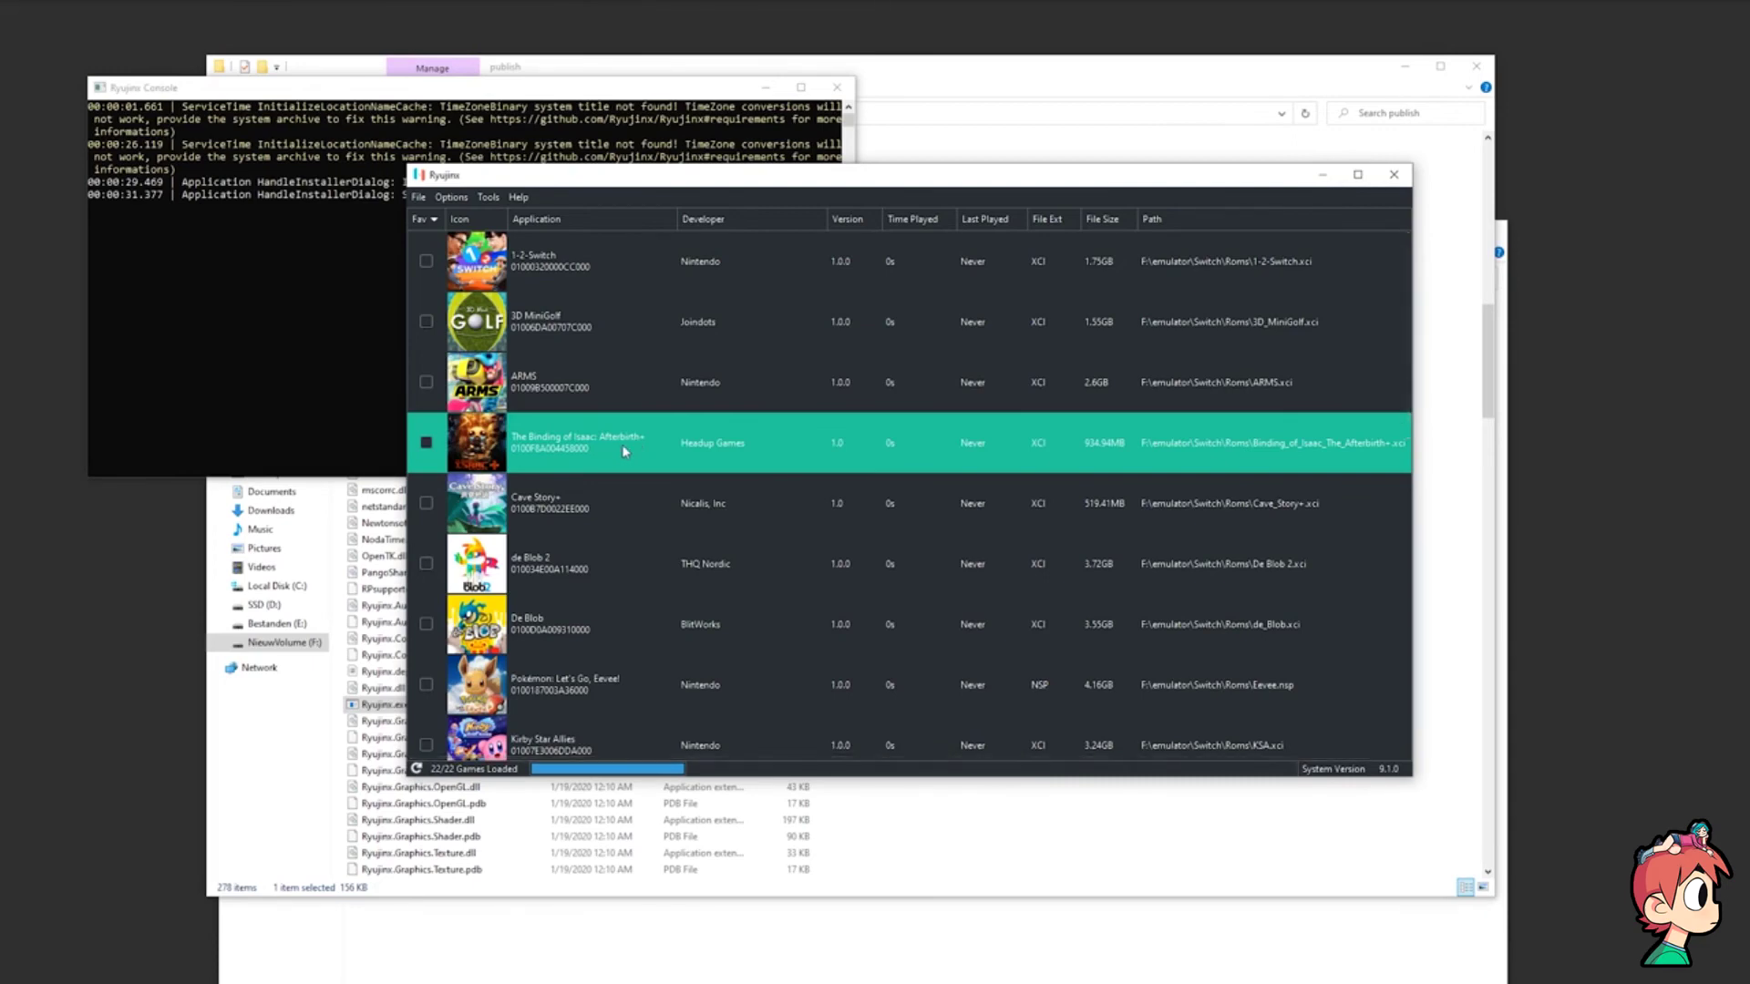
{"action": "double_click", "coordinate": [626, 452]}
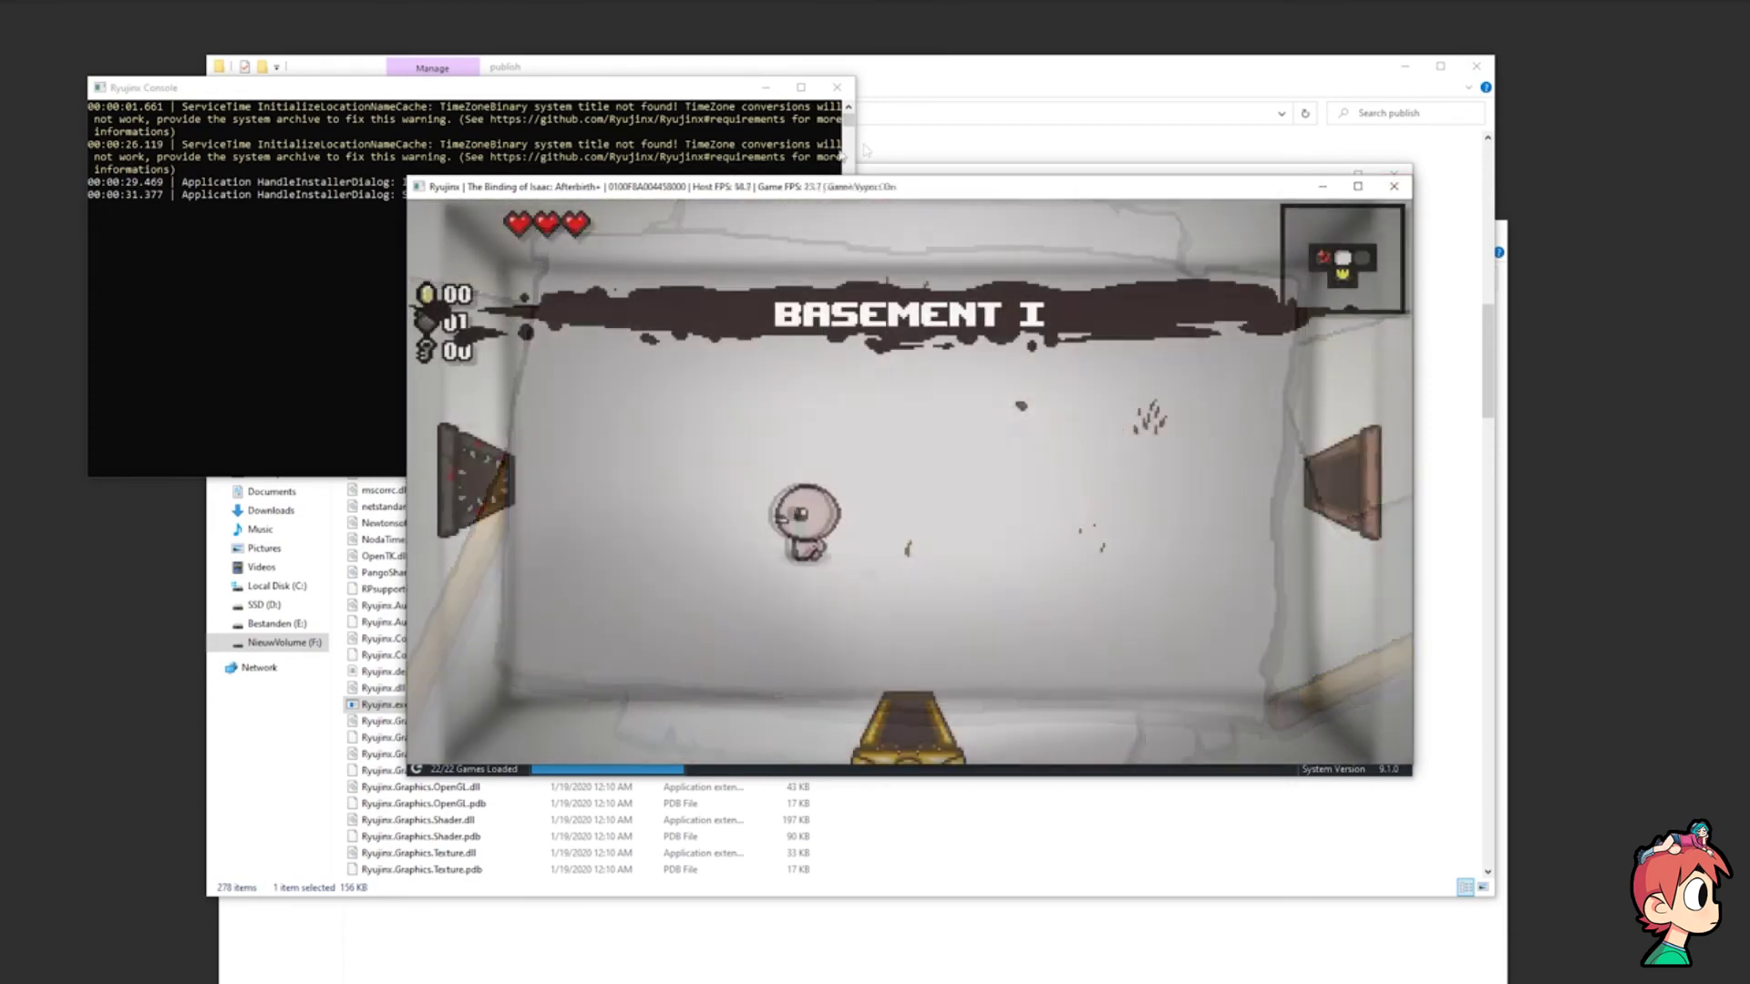
Step: Walk the character through the spiked west door of Basement I, open the nearest red chest and collect the blue hearts
{"action": "key", "text": "a"}
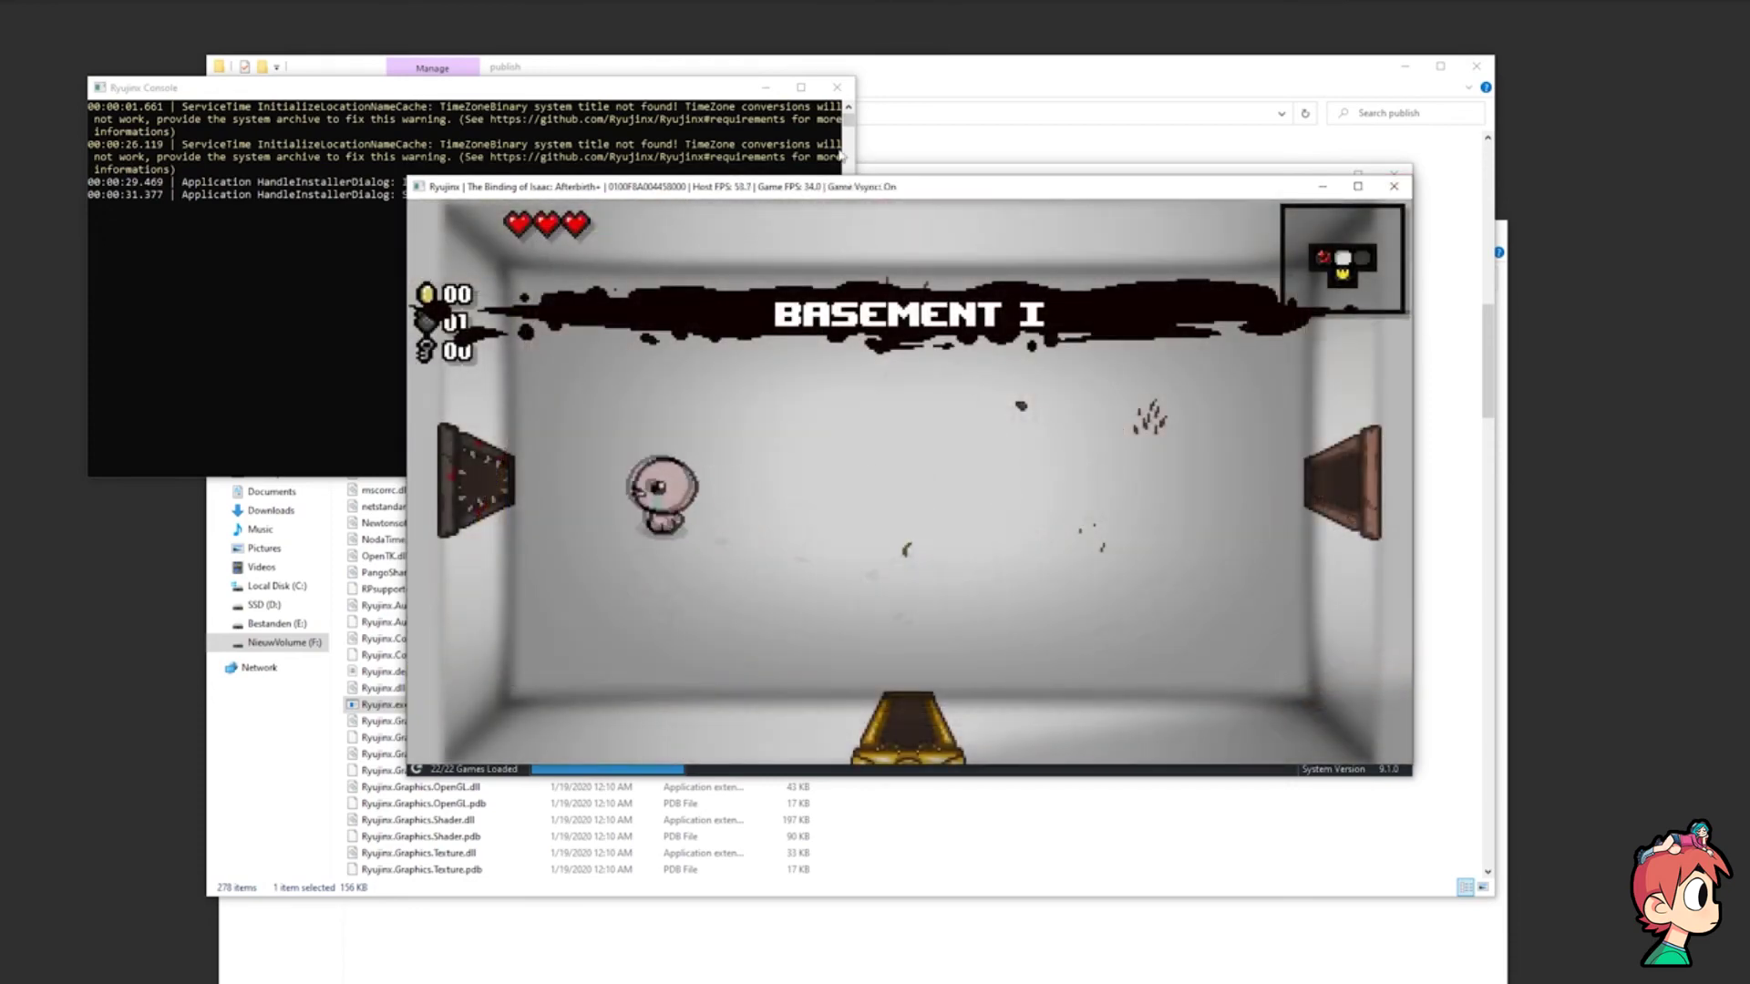
{"action": "key", "text": "w"}
{"action": "key", "text": "s"}
{"action": "key", "text": "a"}
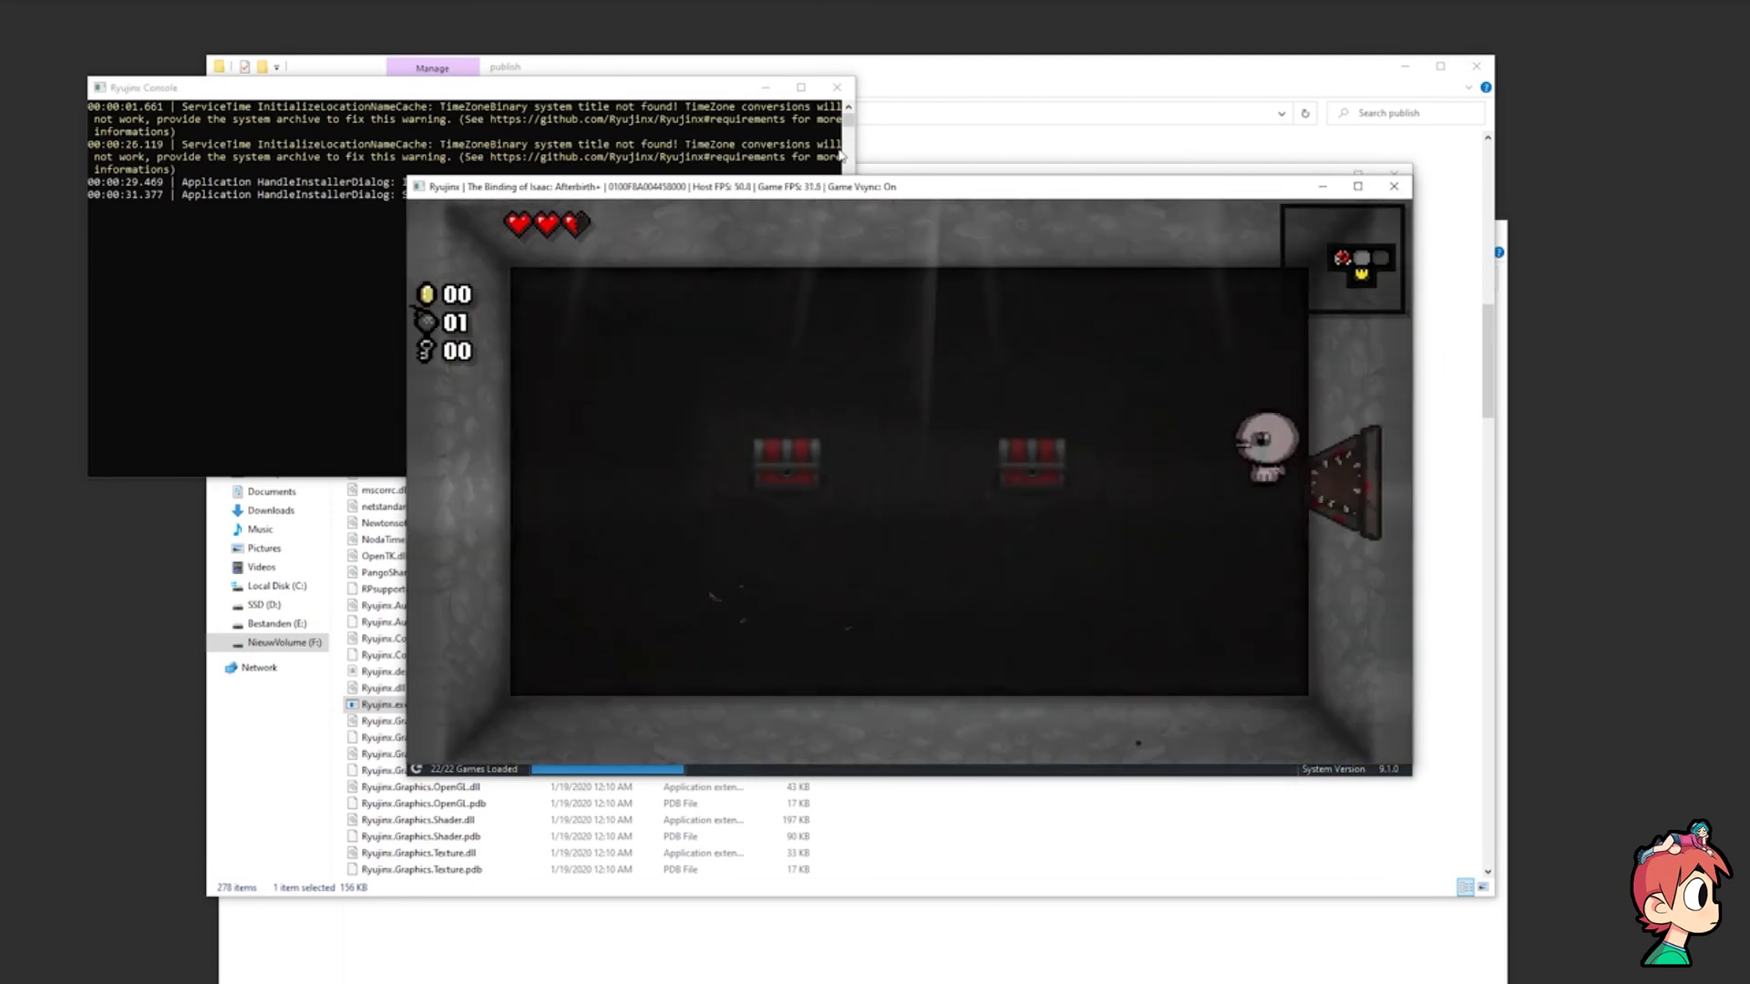
{"action": "key", "text": "a"}
{"action": "key", "text": "s"}
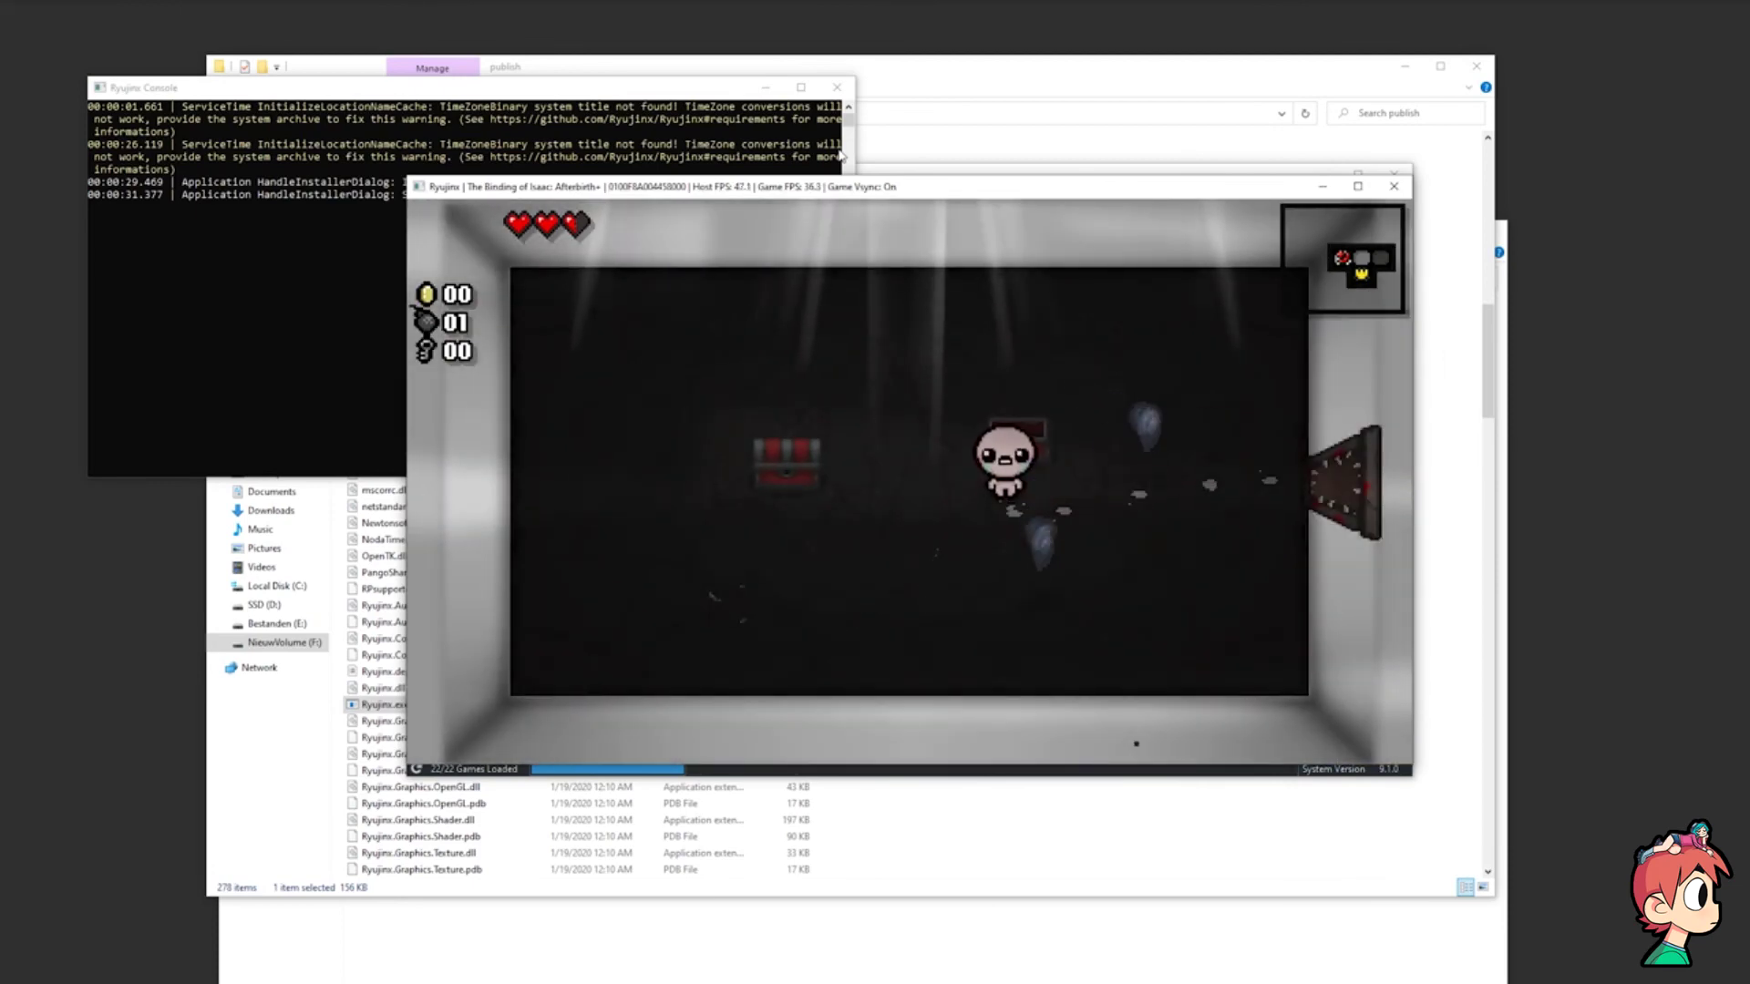
{"action": "key", "text": "d"}
{"action": "key", "text": "w"}
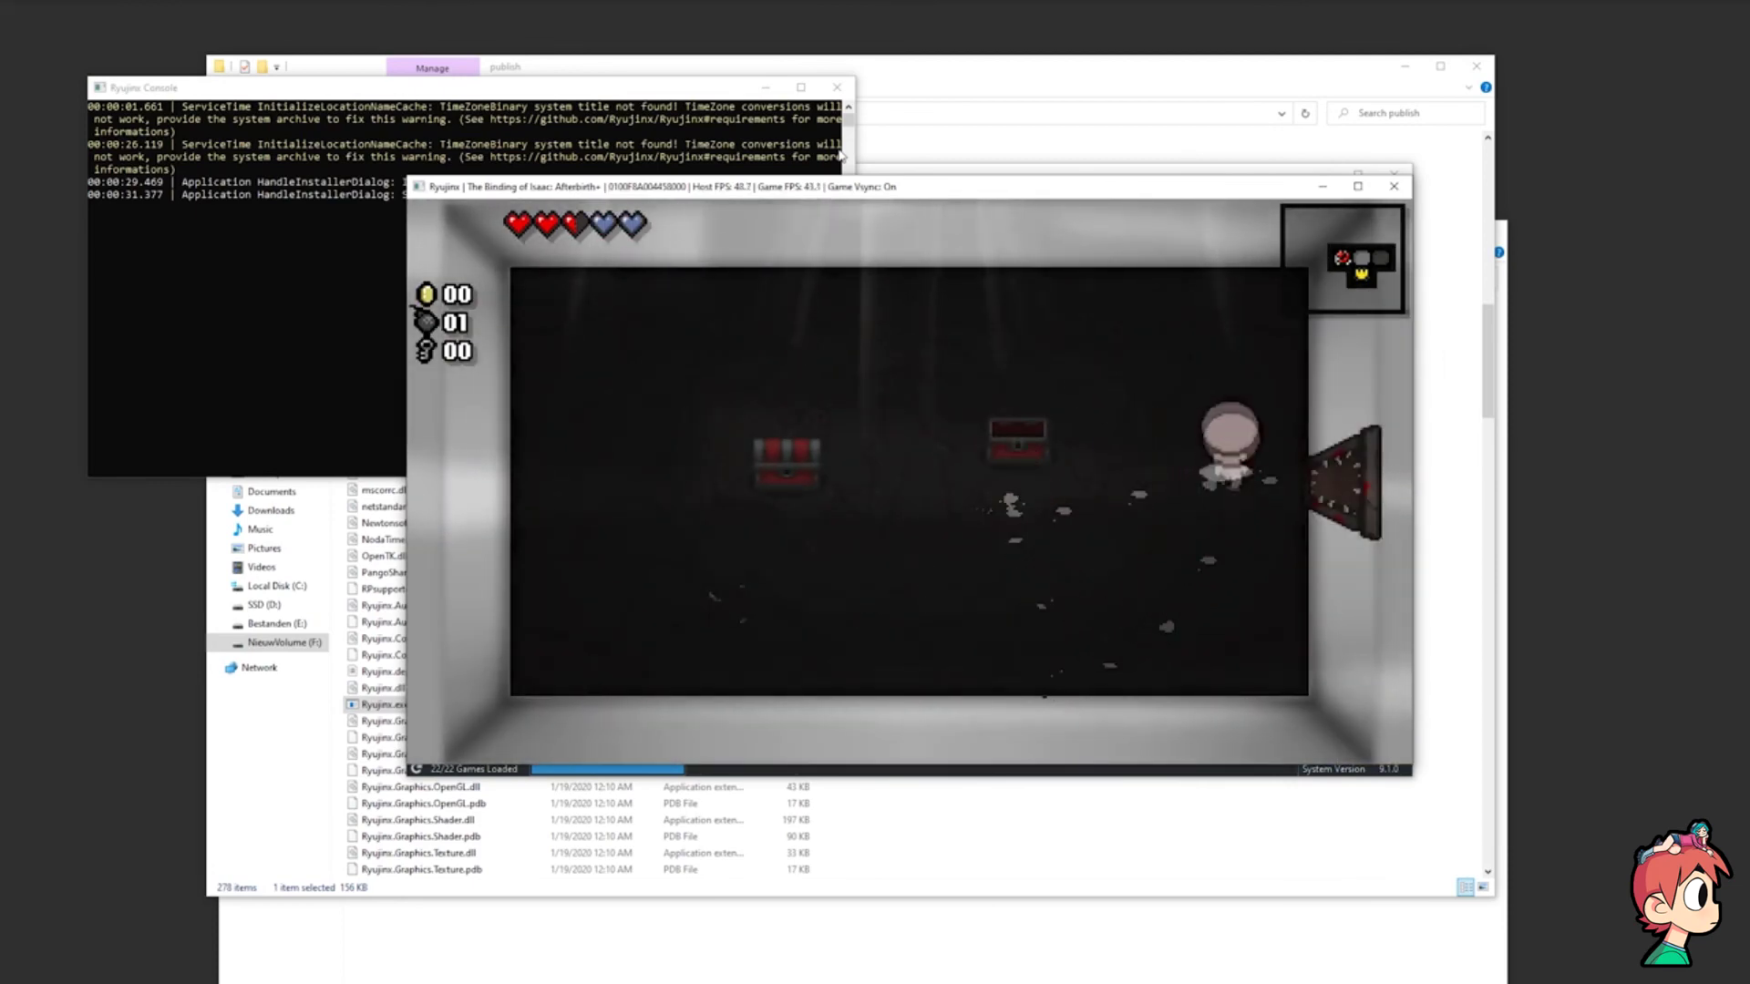